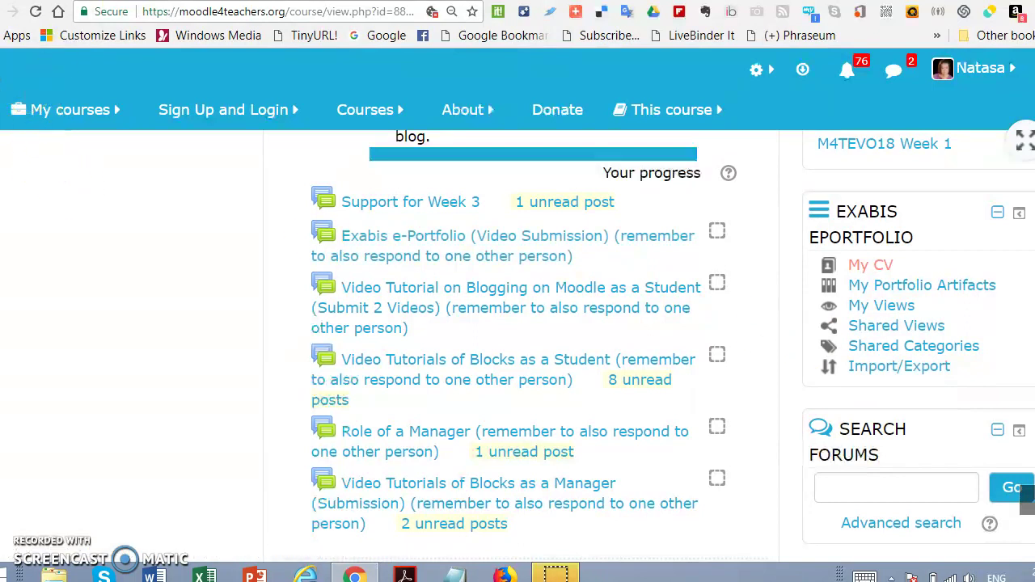
- Open My CV from the Exabis ePortfolio block and examine its Personal information section
click(870, 265)
scroll(256, 282, up, 3)
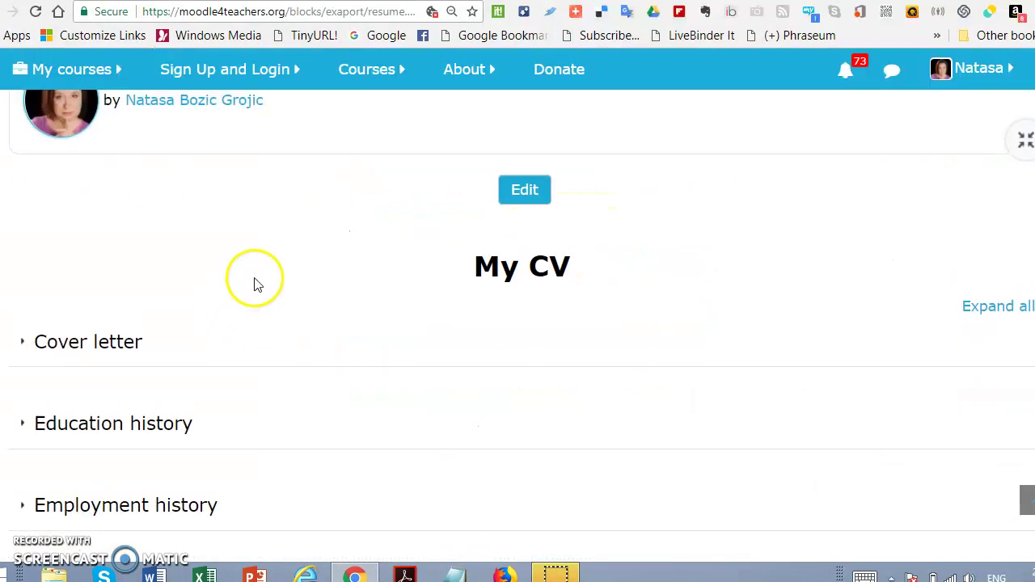
scroll(255, 277, up, 3)
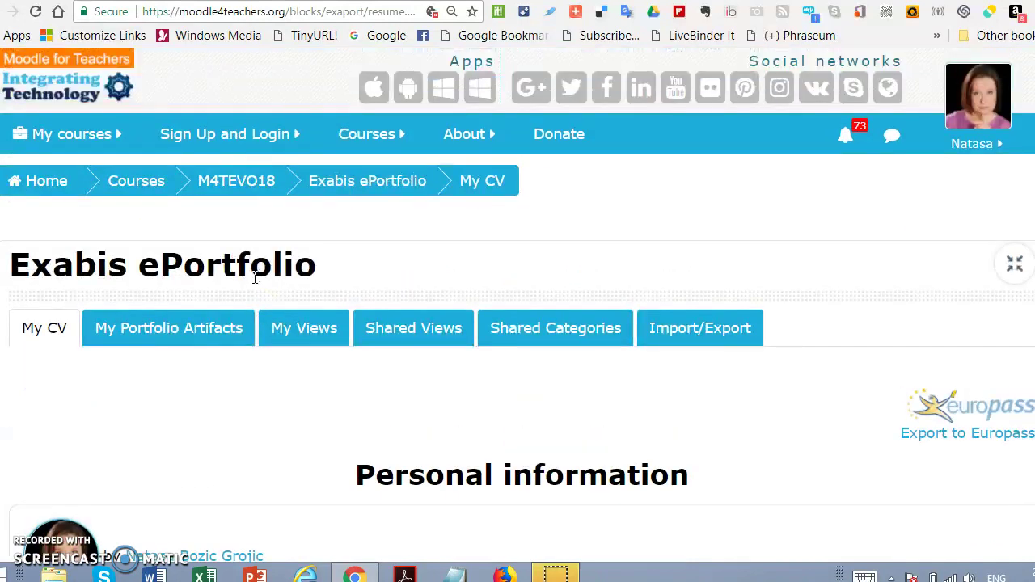
scroll(254, 281, down, 3)
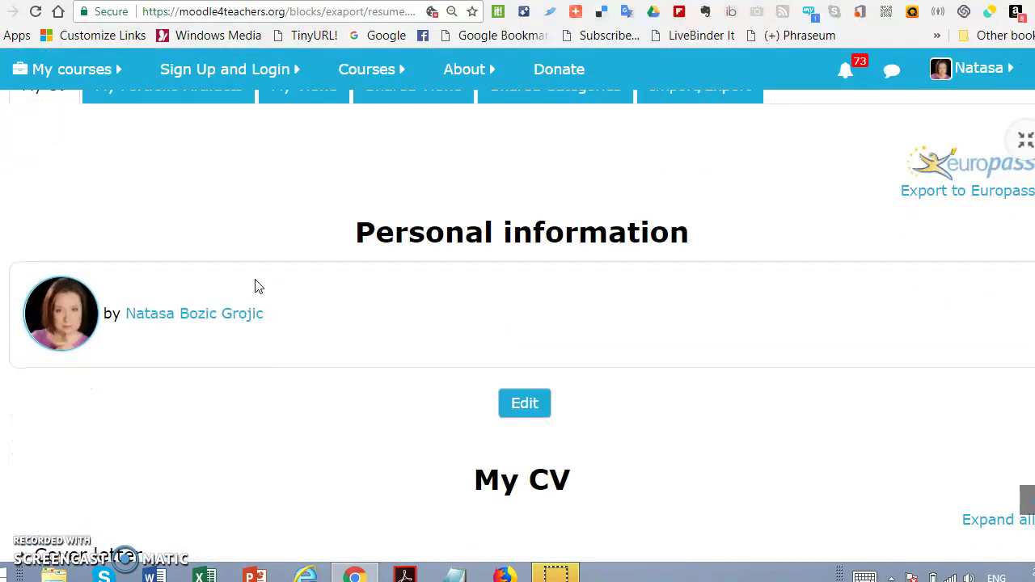
click(237, 269)
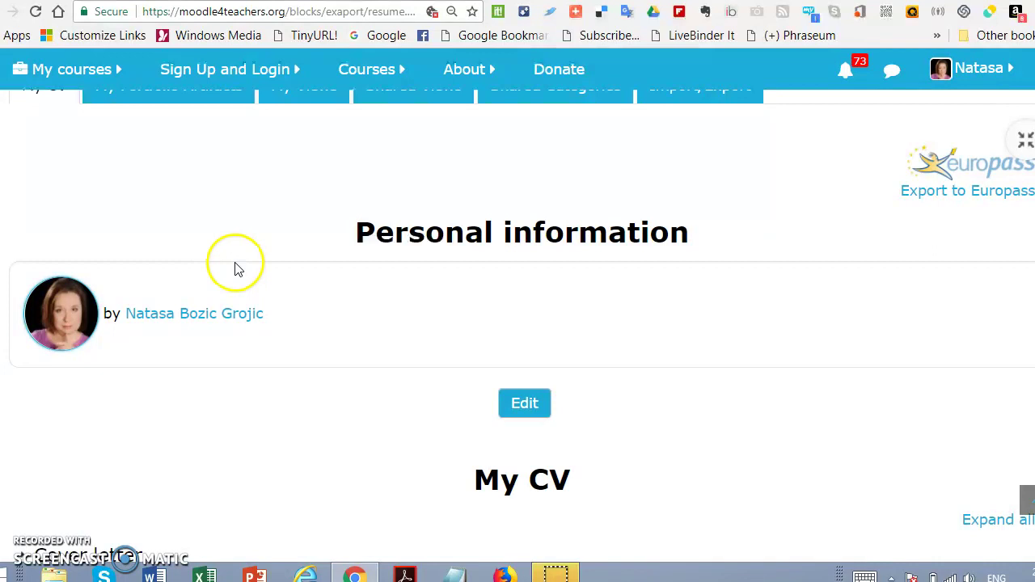
scroll(237, 270, down, 1)
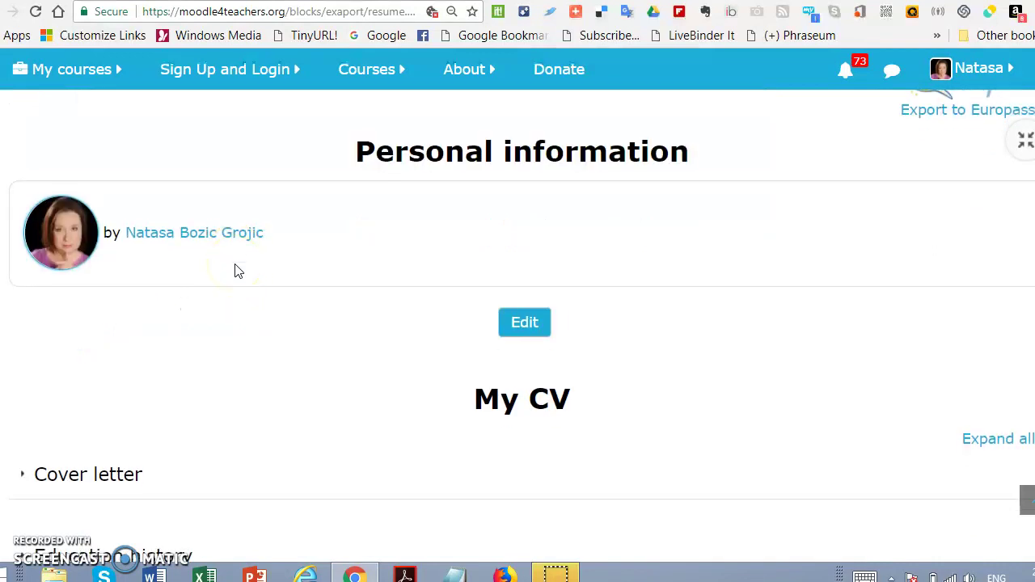
click(197, 274)
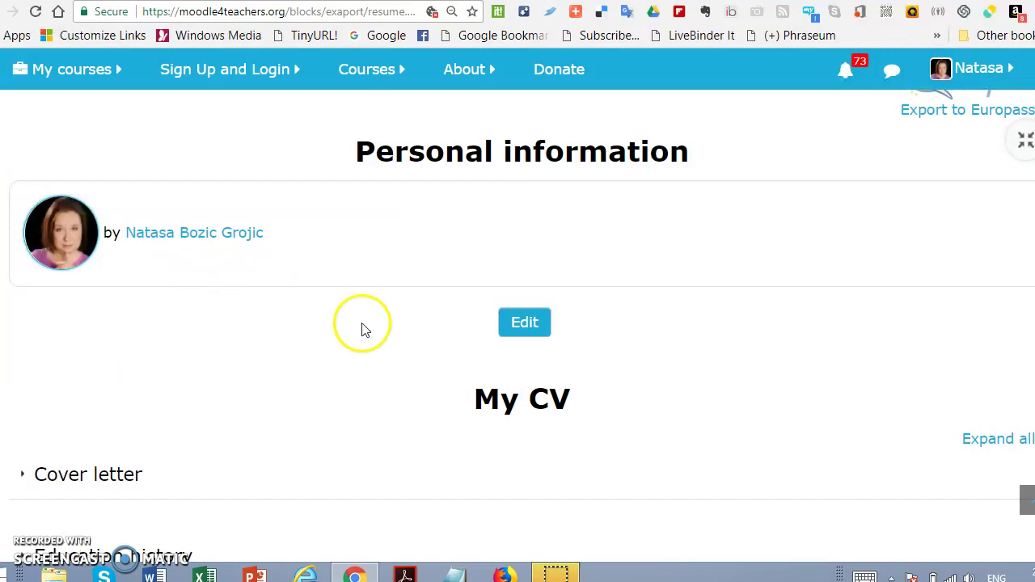
- Open a new entry form under Certifications, accreditations and awards, examine its fields and attachments area, and cancel it
scroll(347, 321, down, 2)
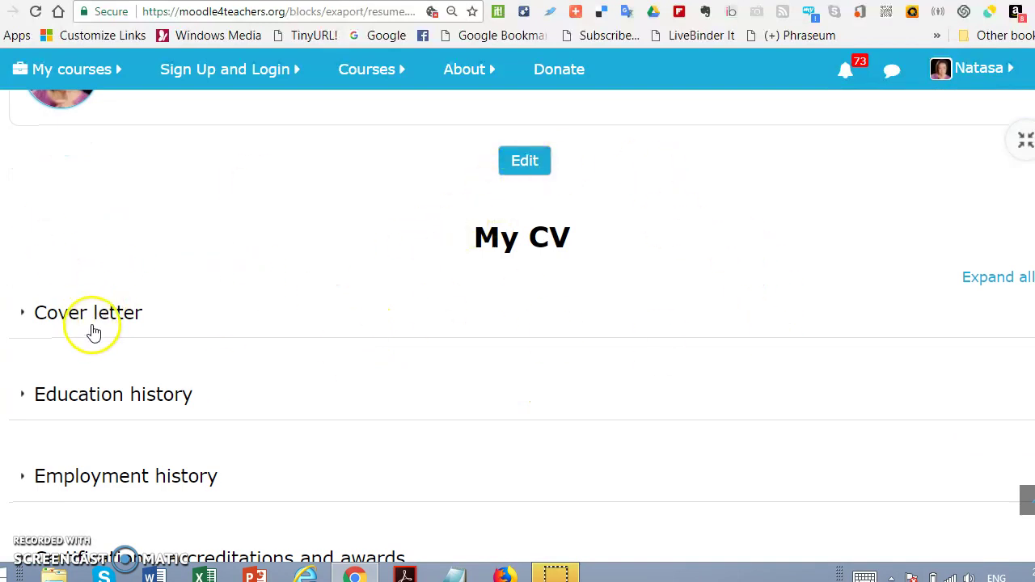
scroll(232, 352, down, 1)
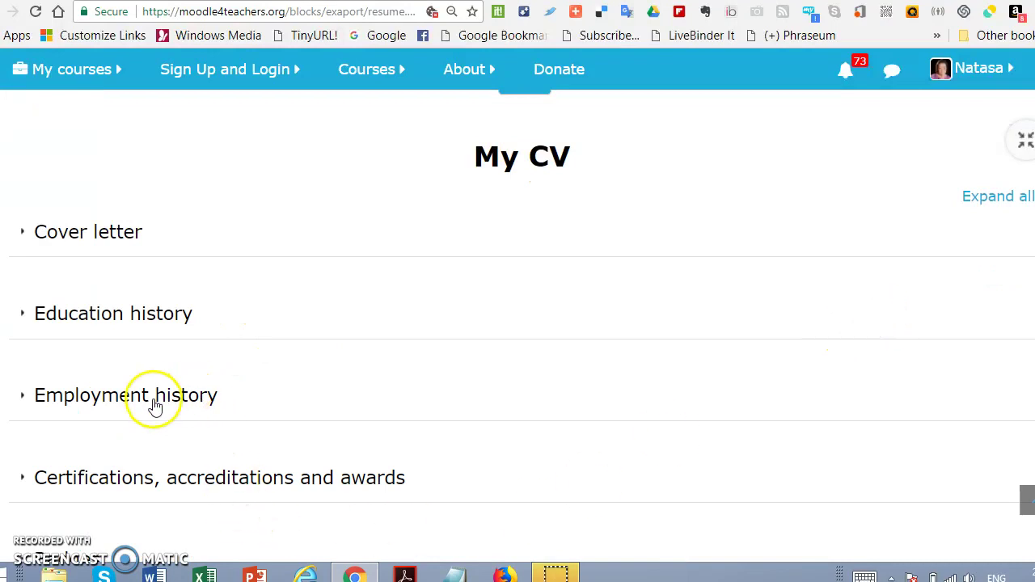
scroll(407, 356, down, 2)
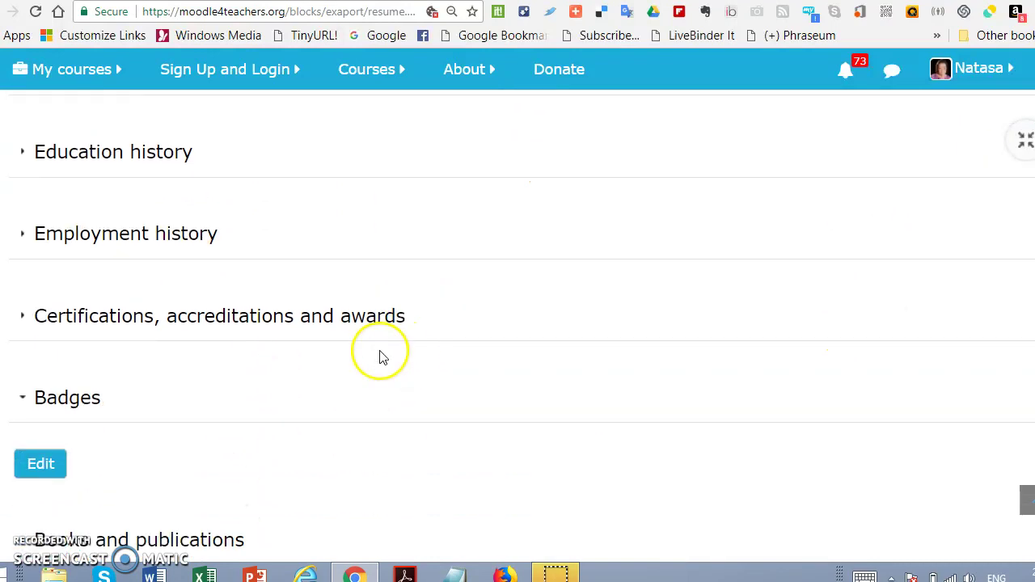
click(115, 324)
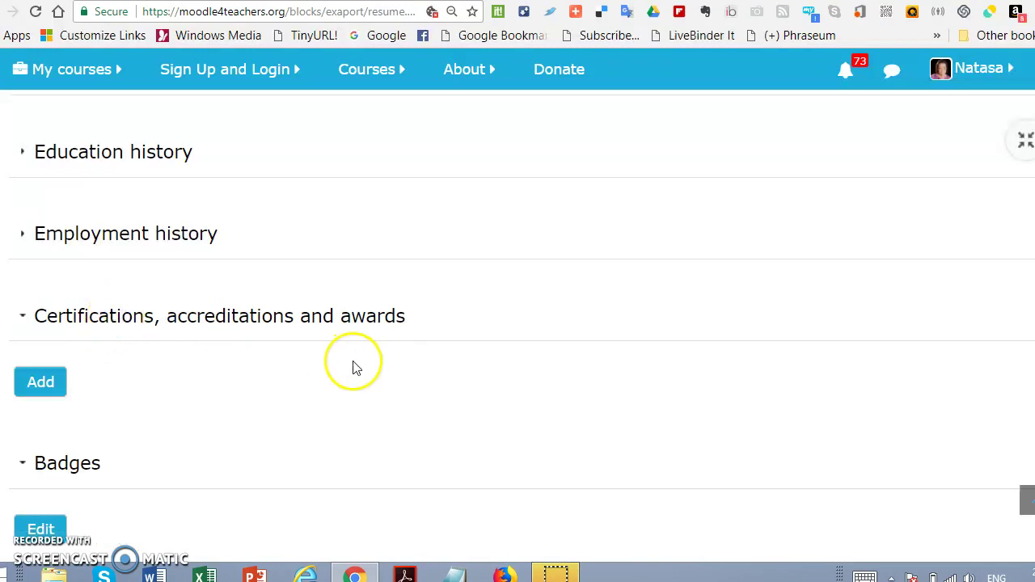
click(38, 380)
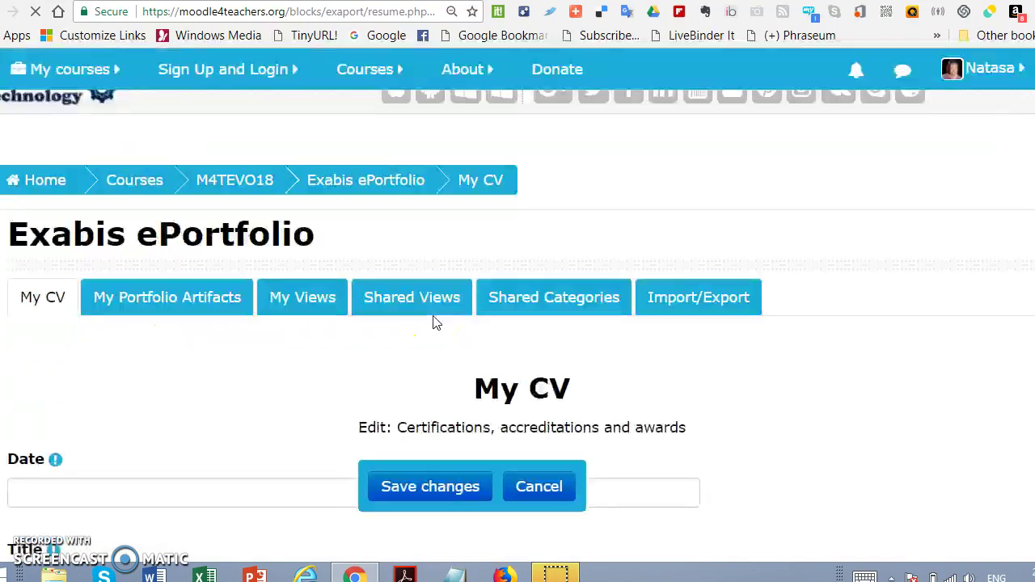
scroll(148, 361, down, 2)
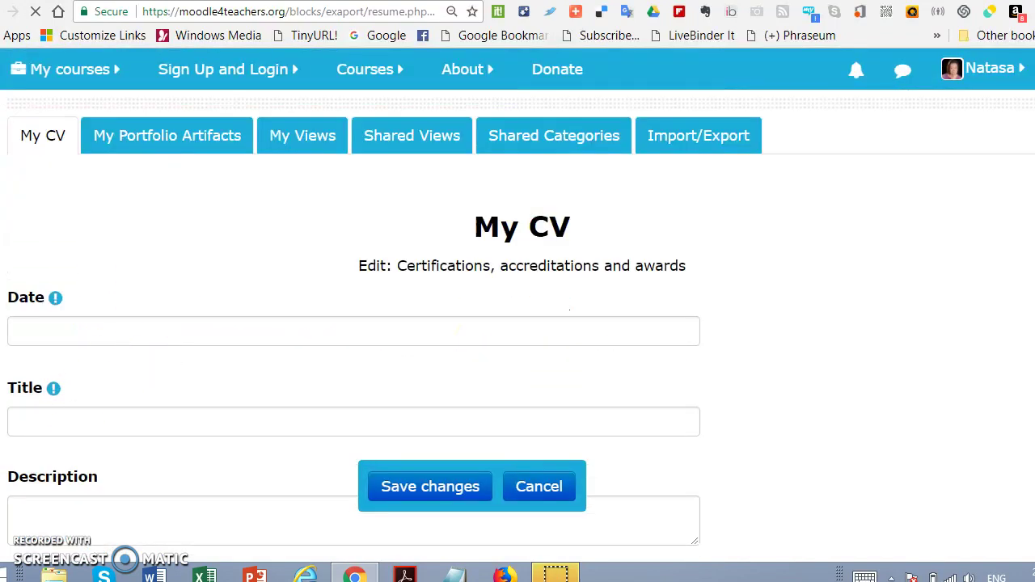
scroll(120, 364, down, 6)
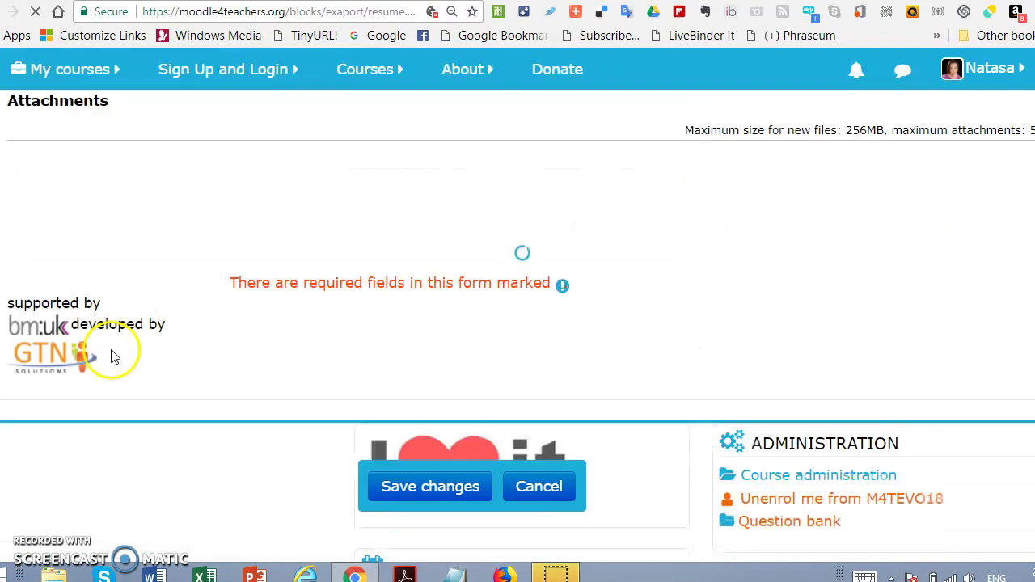
scroll(111, 354, down, 2)
scroll(113, 321, up, 5)
scroll(136, 323, down, 3)
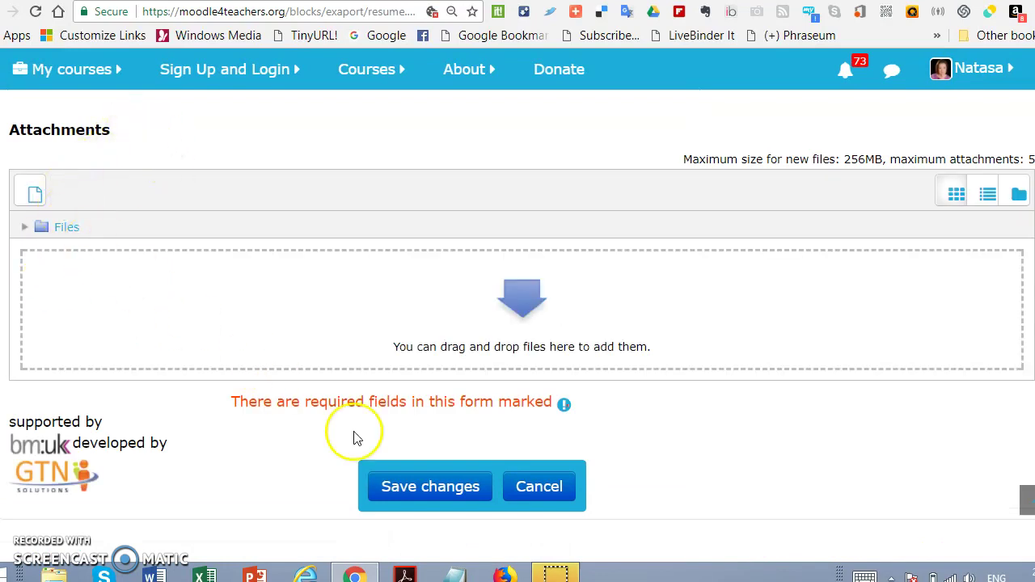
click(564, 488)
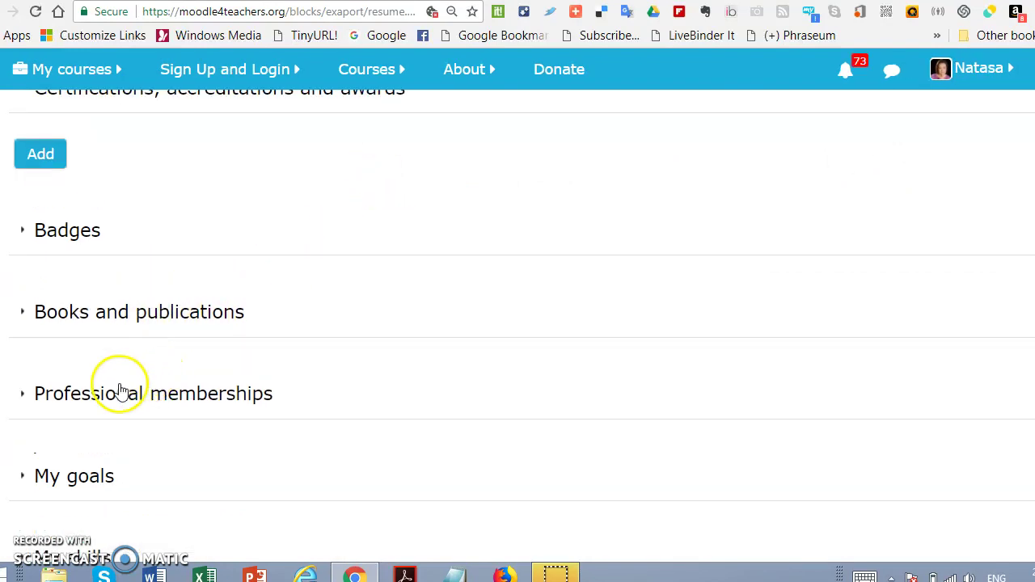
- Expand the Badges section of the CV and open it for editing
scroll(337, 270, down, 3)
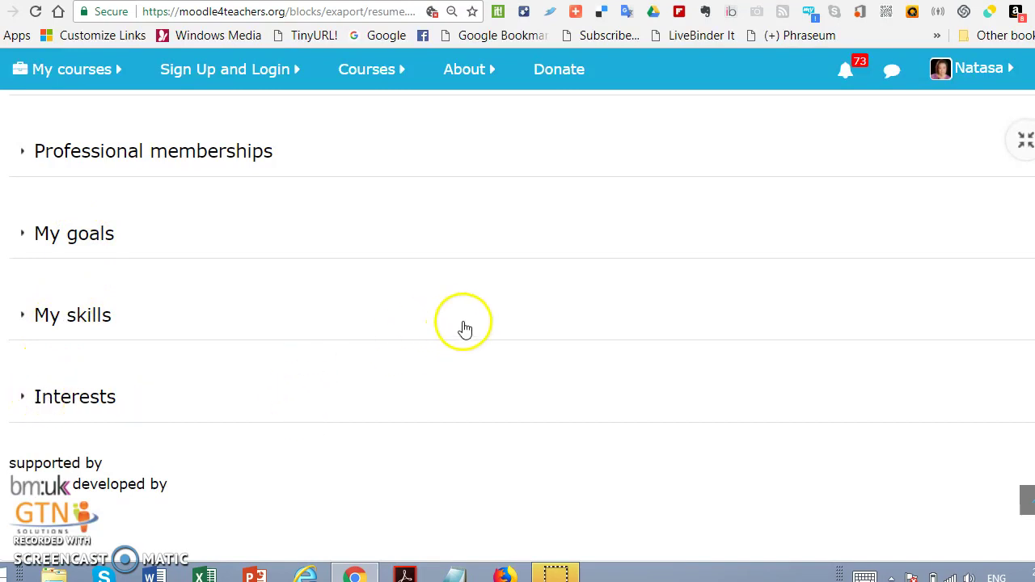
scroll(481, 317, up, 2)
scroll(485, 318, up, 2)
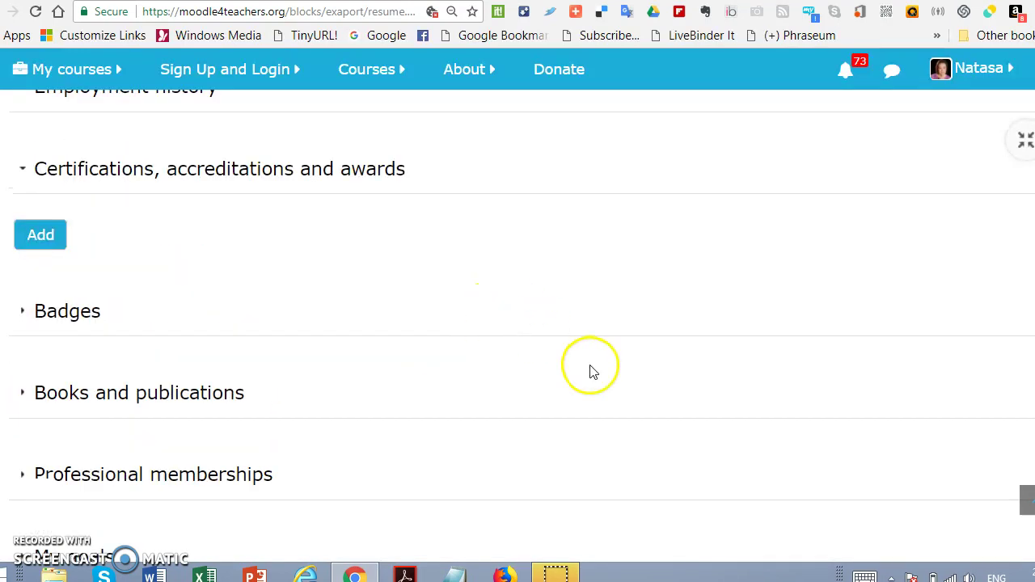
click(68, 311)
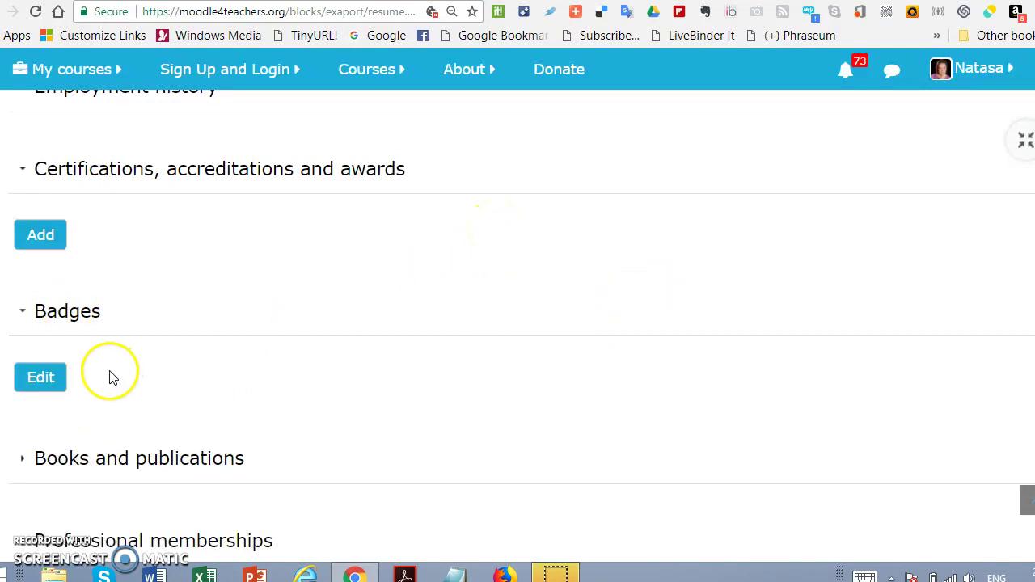
click(41, 382)
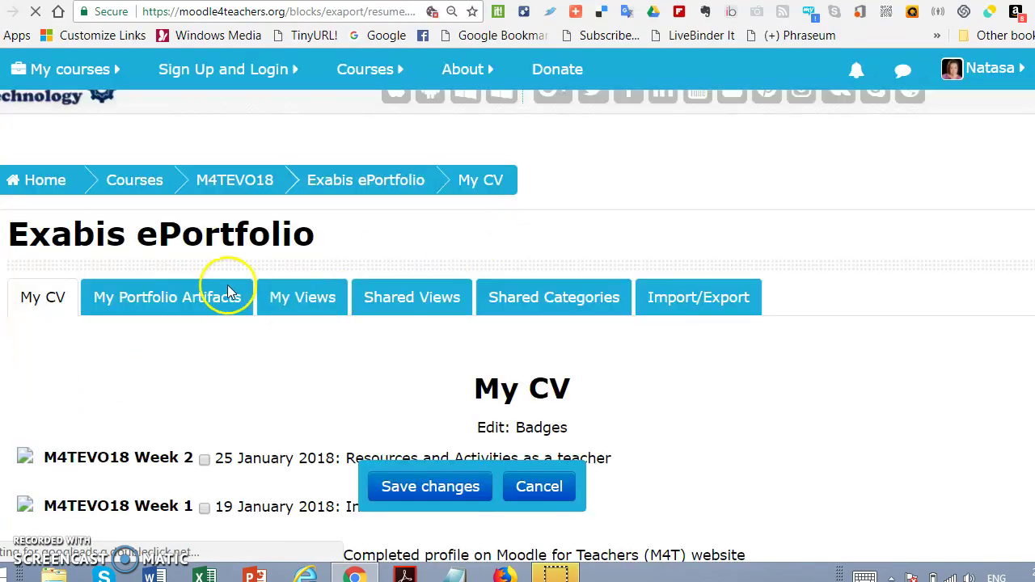
scroll(226, 287, down, 2)
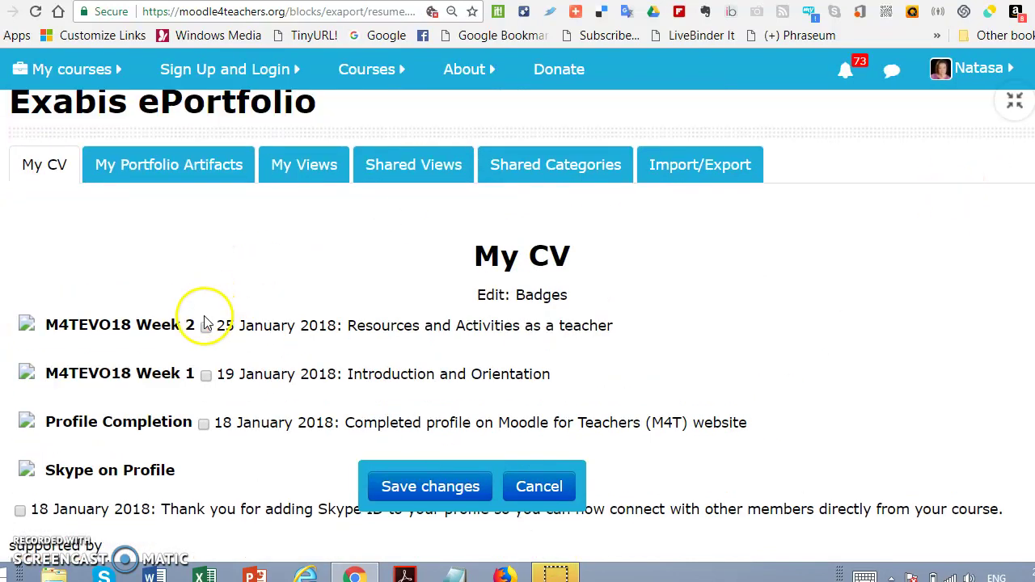
scroll(343, 244, down, 1)
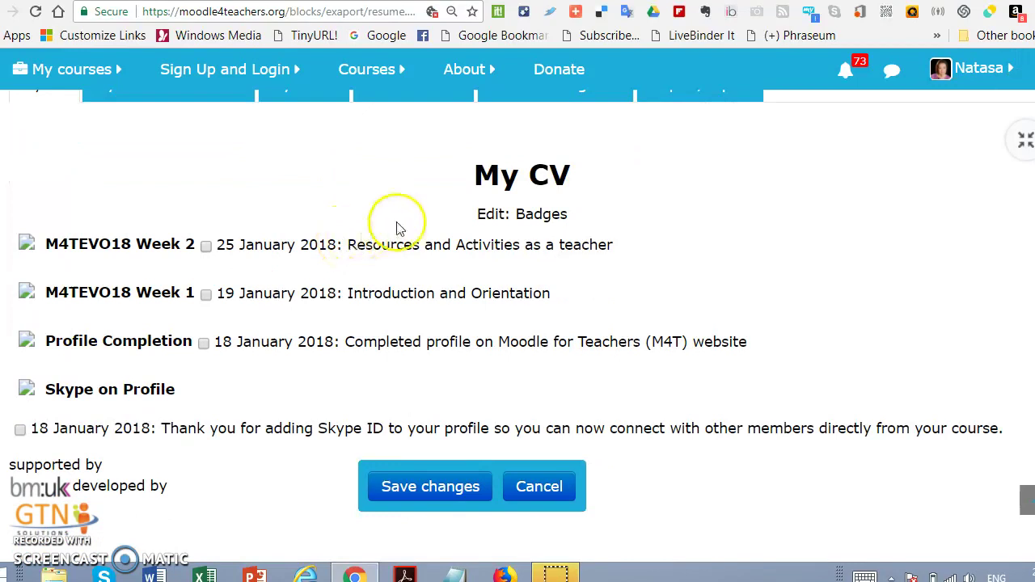
- Add the M4TEVO18 Week 2, M4TEVO18 Week 1, Profile Completion and Skype on Profile badges to the CV and save the changes
click(206, 246)
click(206, 295)
click(203, 343)
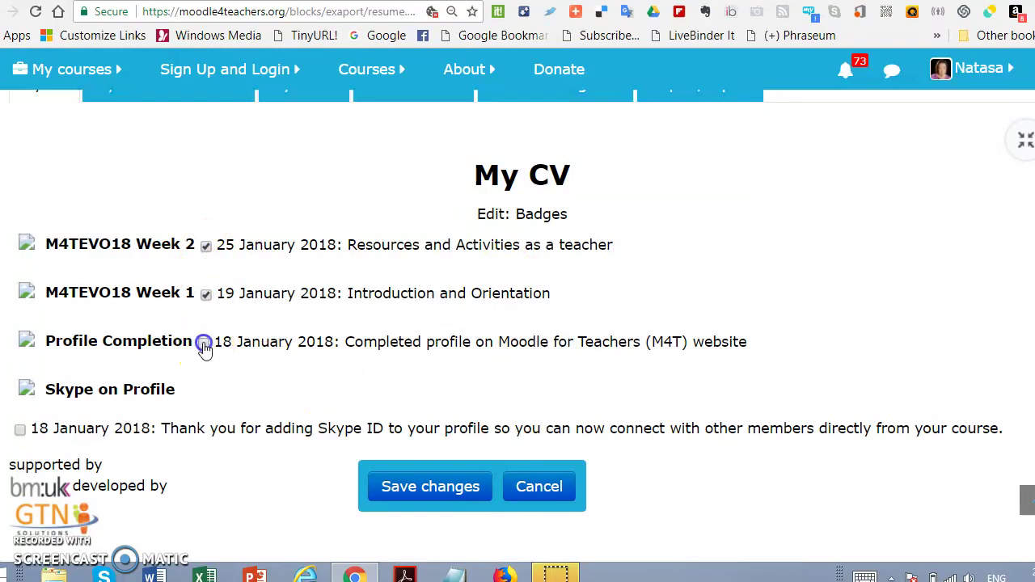
click(19, 429)
scroll(243, 324, down, 1)
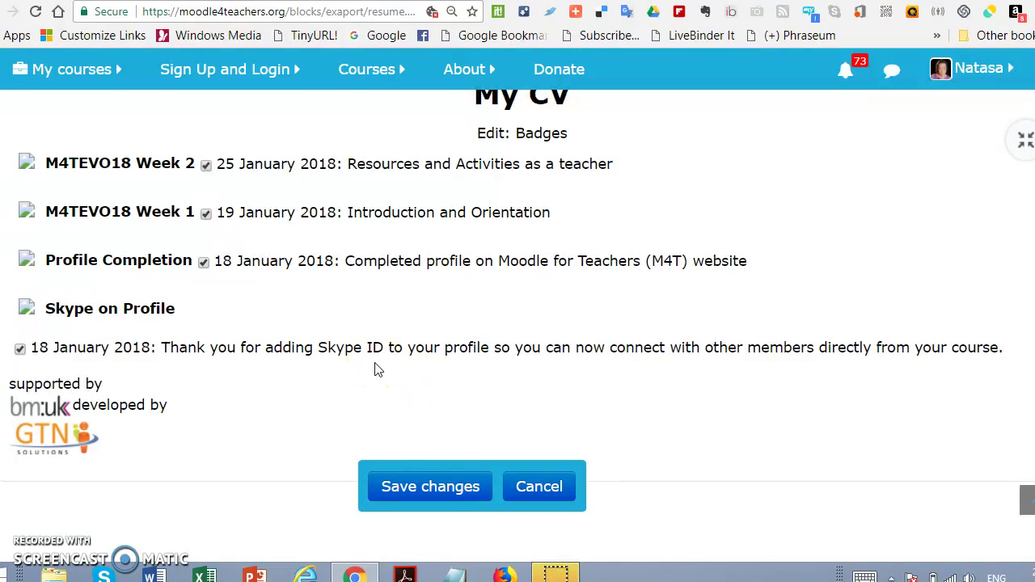
scroll(375, 386, down, 1)
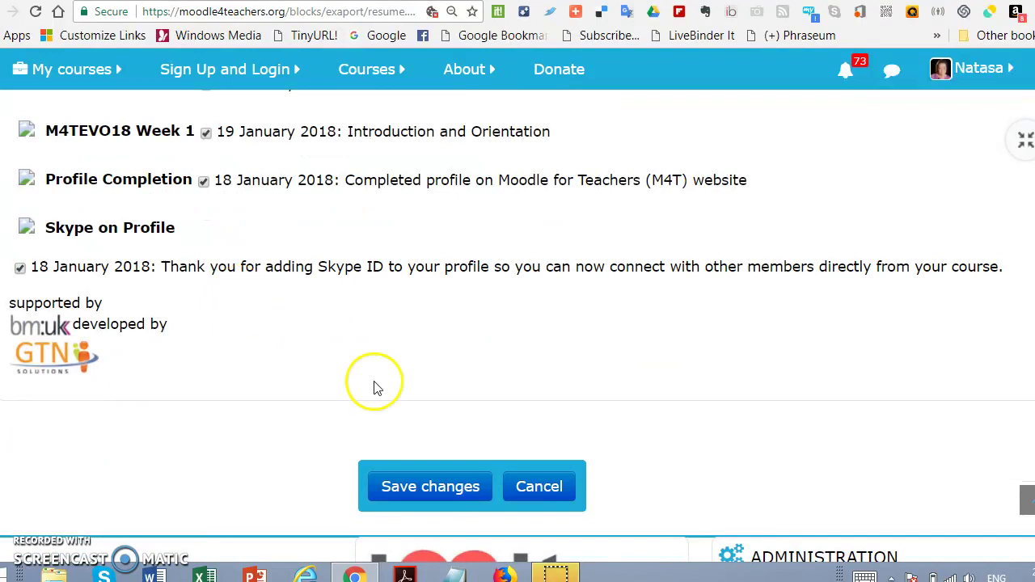
click(434, 486)
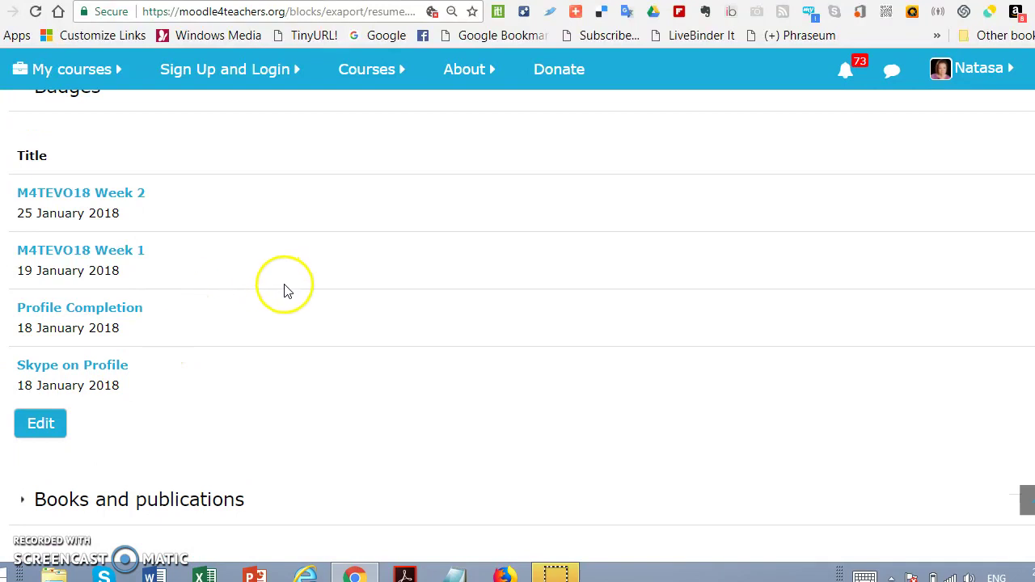
- Look over the remaining CV sections and open the My Portfolio Artifacts page
scroll(285, 289, down, 4)
scroll(287, 288, down, 4)
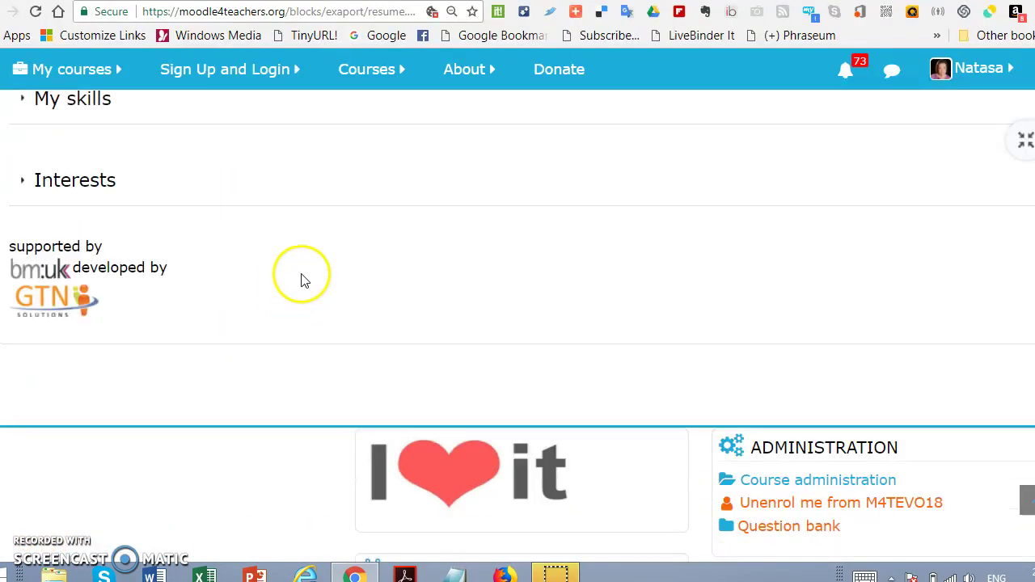
scroll(303, 275, up, 4)
scroll(304, 277, up, 10)
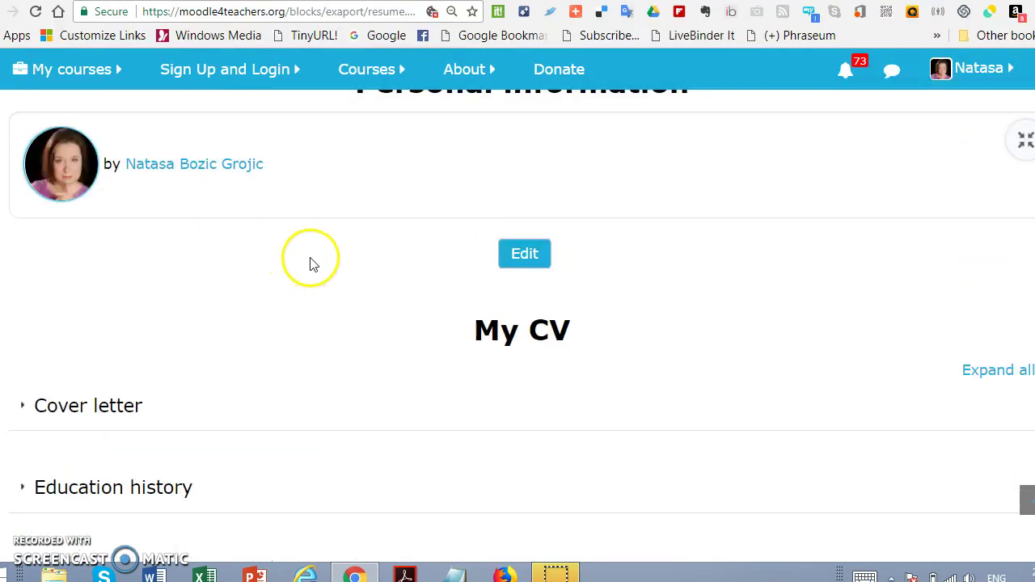
scroll(314, 264, up, 2)
scroll(314, 264, down, 2)
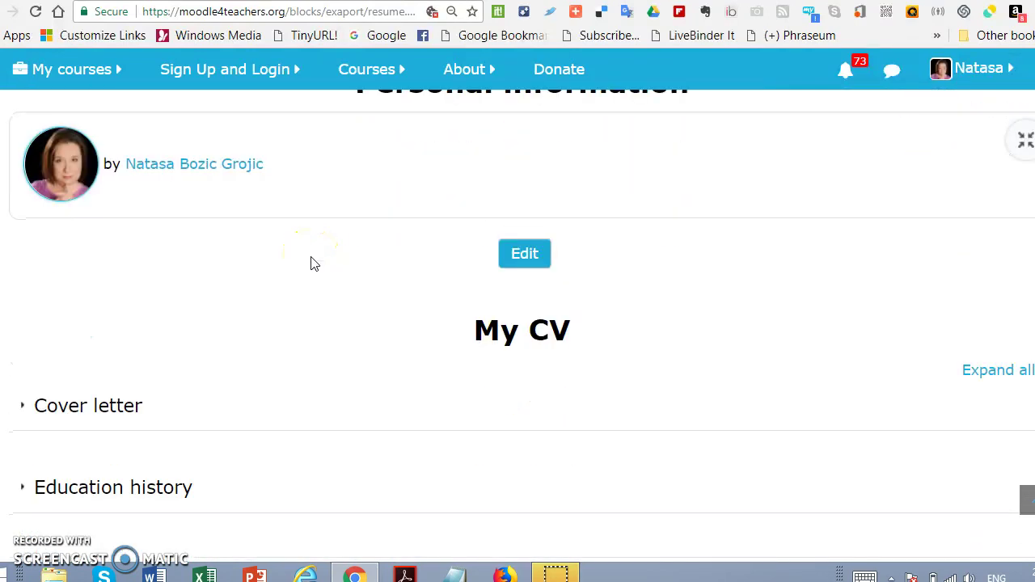
scroll(314, 265, up, 3)
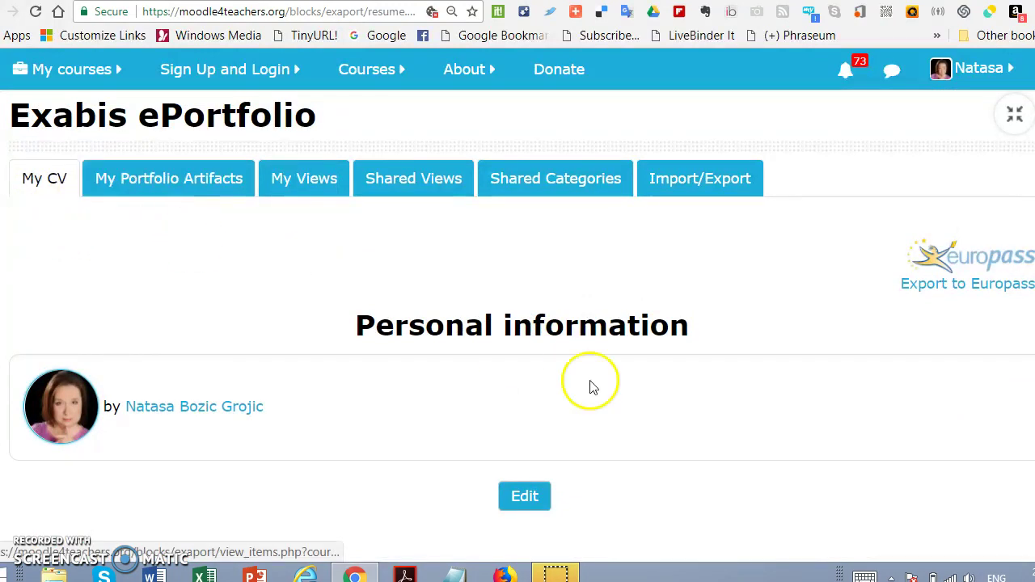
click(127, 193)
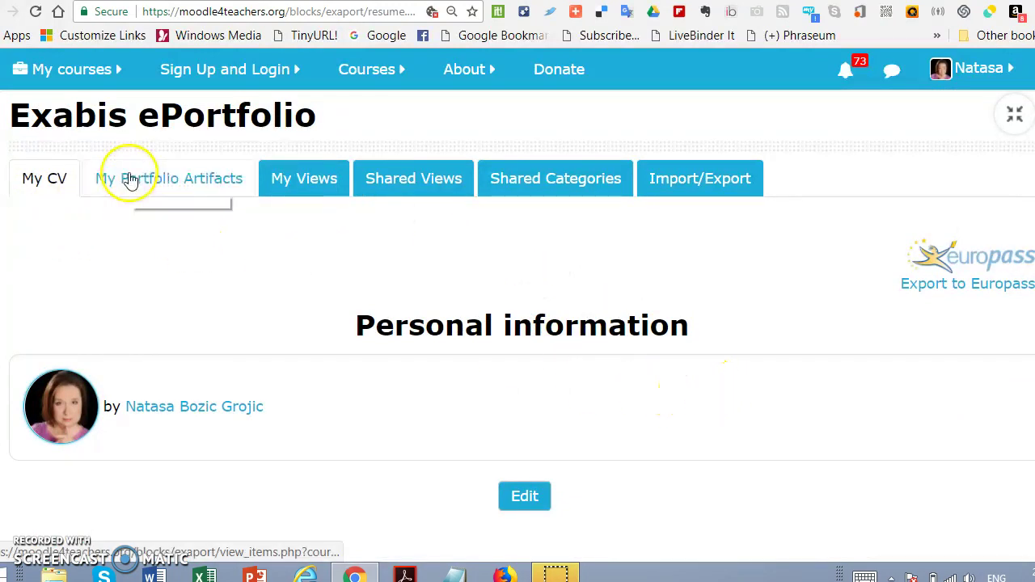
click(1009, 268)
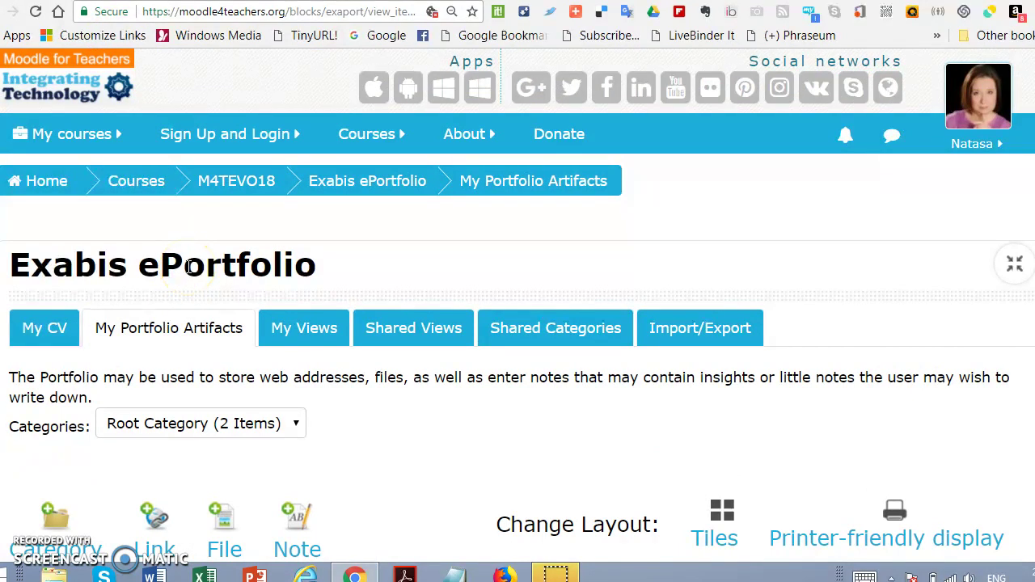
- Open the Five Roles of a Teacher artifact in the Root Category and its linked file
scroll(189, 267, down, 3)
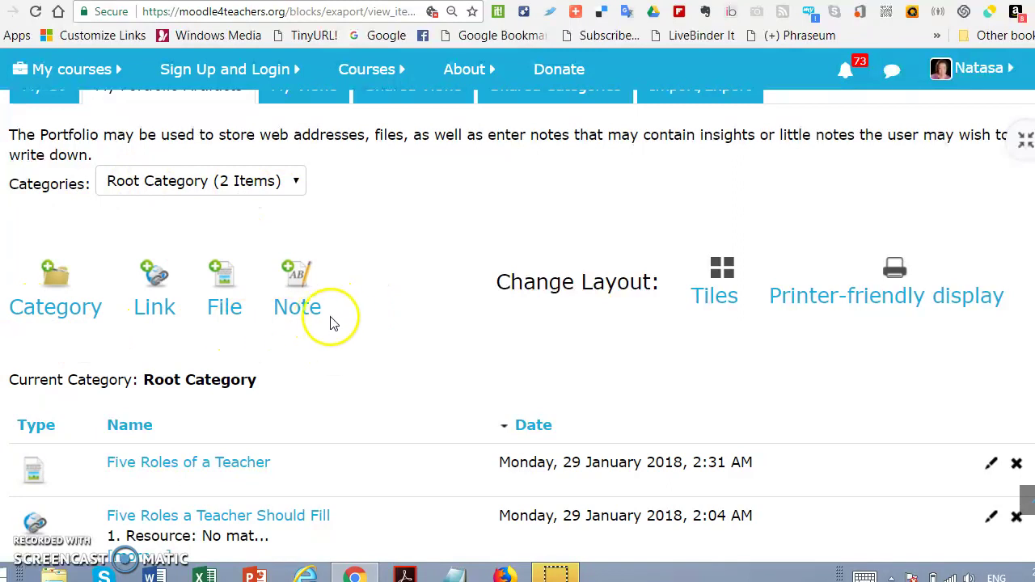
scroll(340, 322, down, 1)
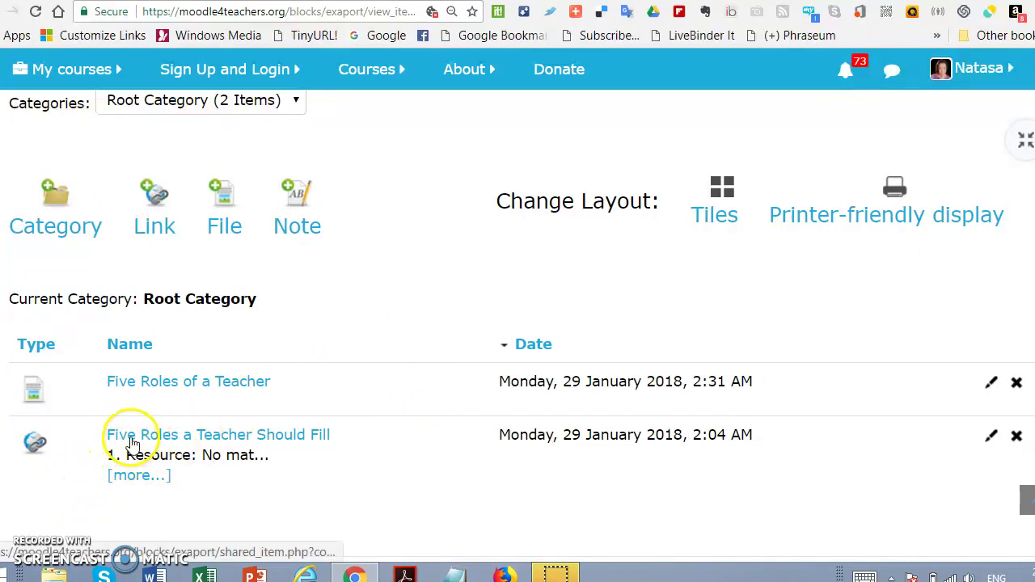
click(117, 383)
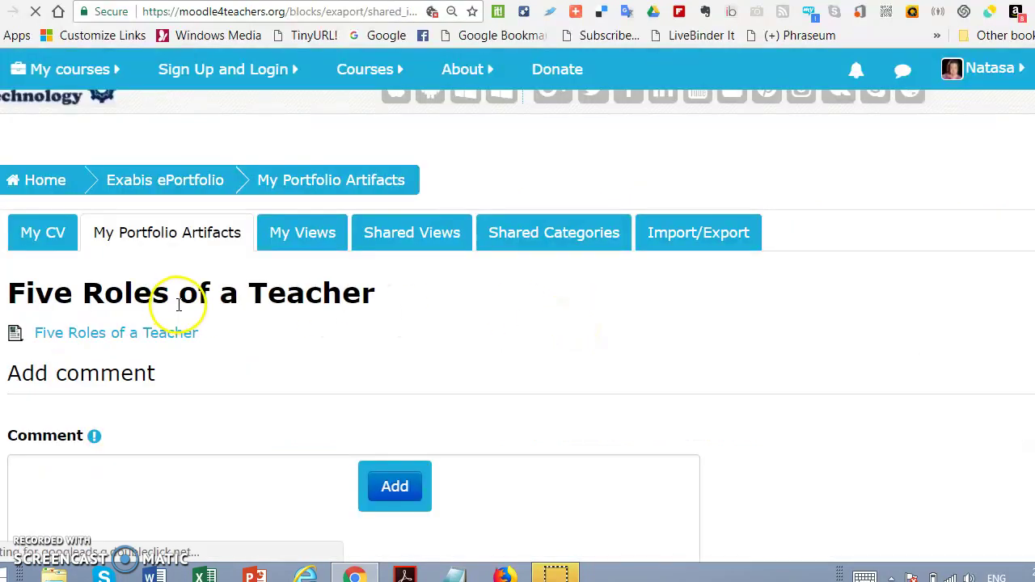
click(183, 334)
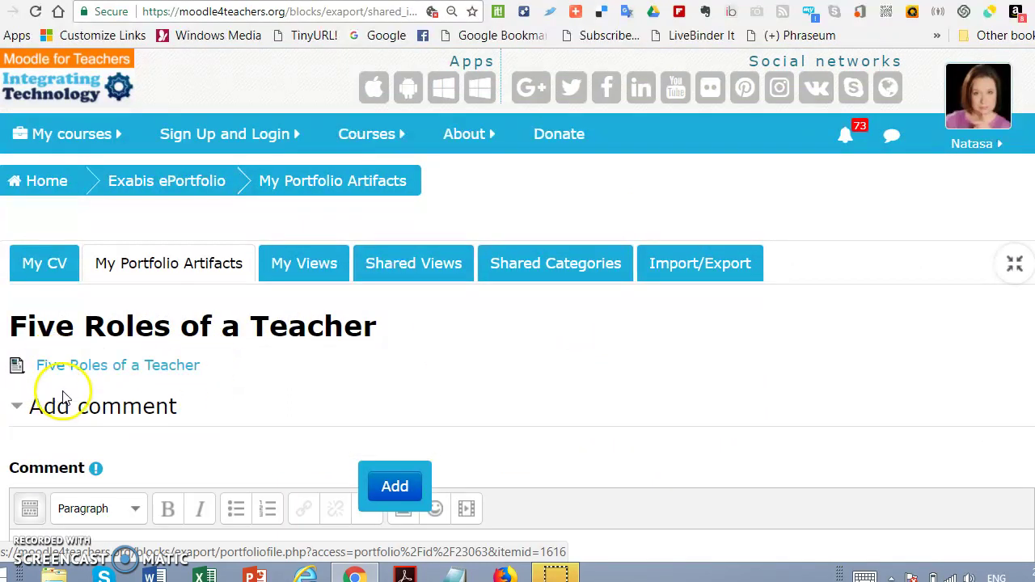
- Examine the comment area of Five Roles of a Teacher and the Five Roles a Teacher Should Fill link artifact, and return to the artifacts list
scroll(72, 376, down, 3)
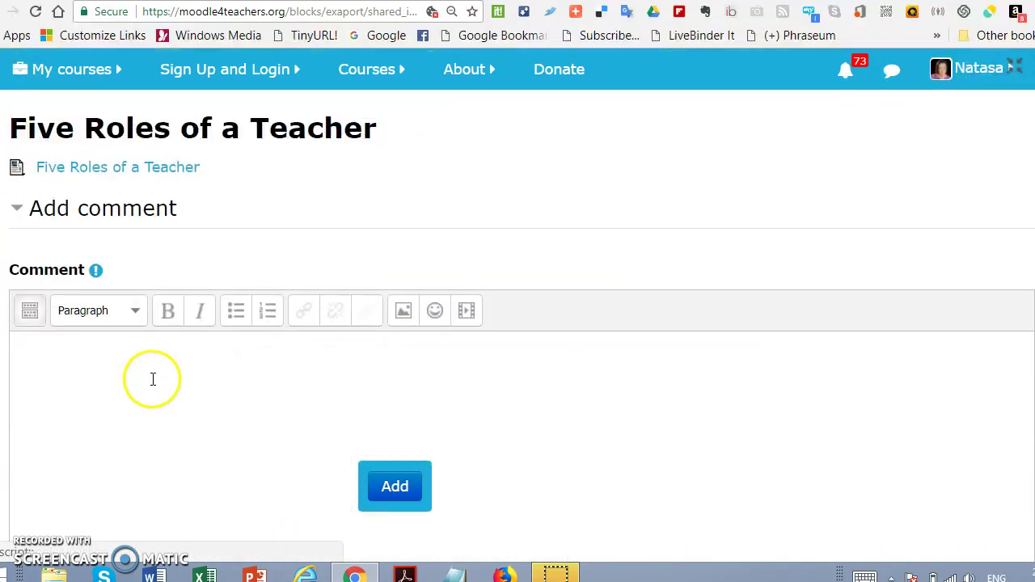
scroll(42, 453, up, 1)
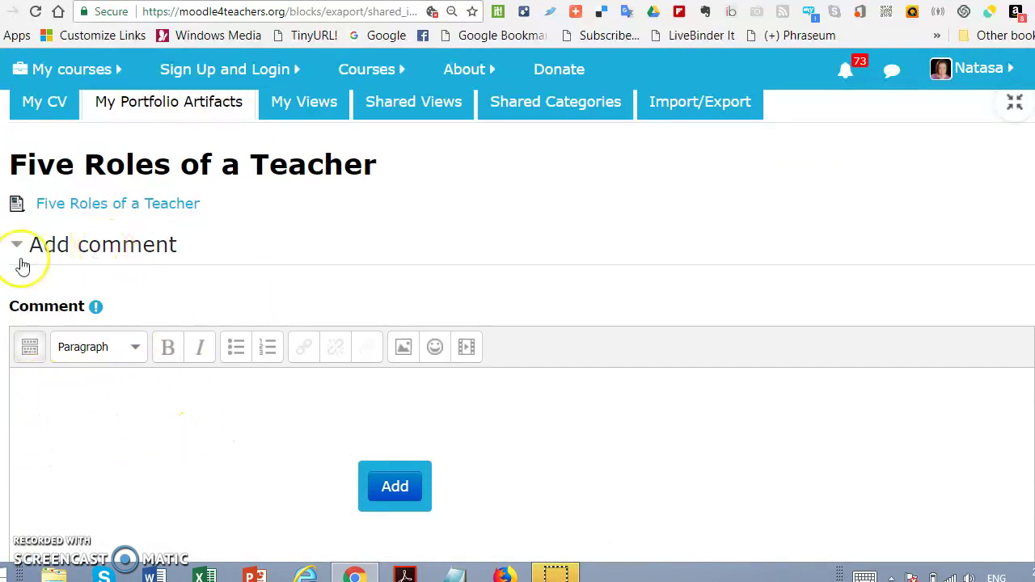
click(87, 210)
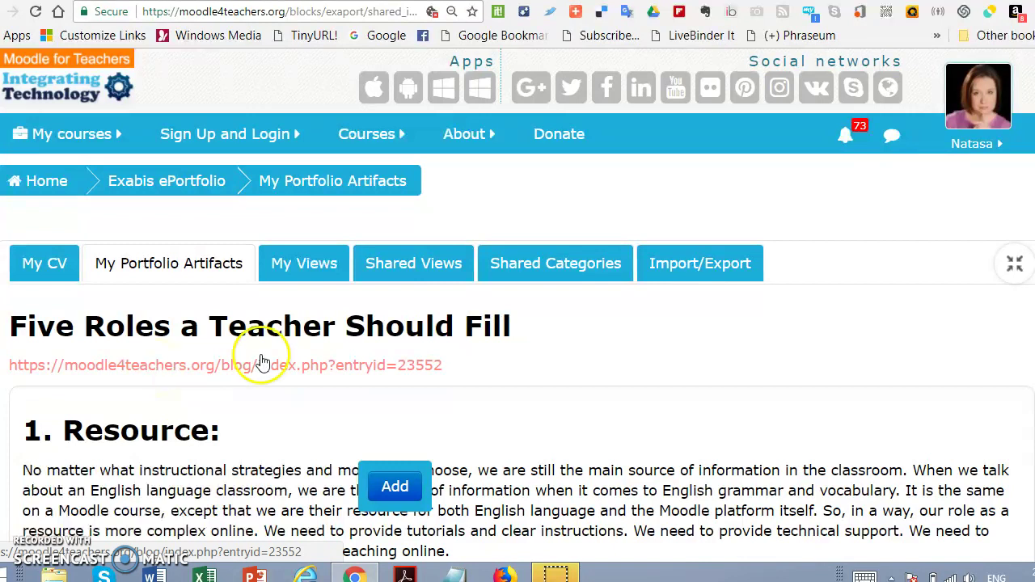
scroll(423, 338, down, 2)
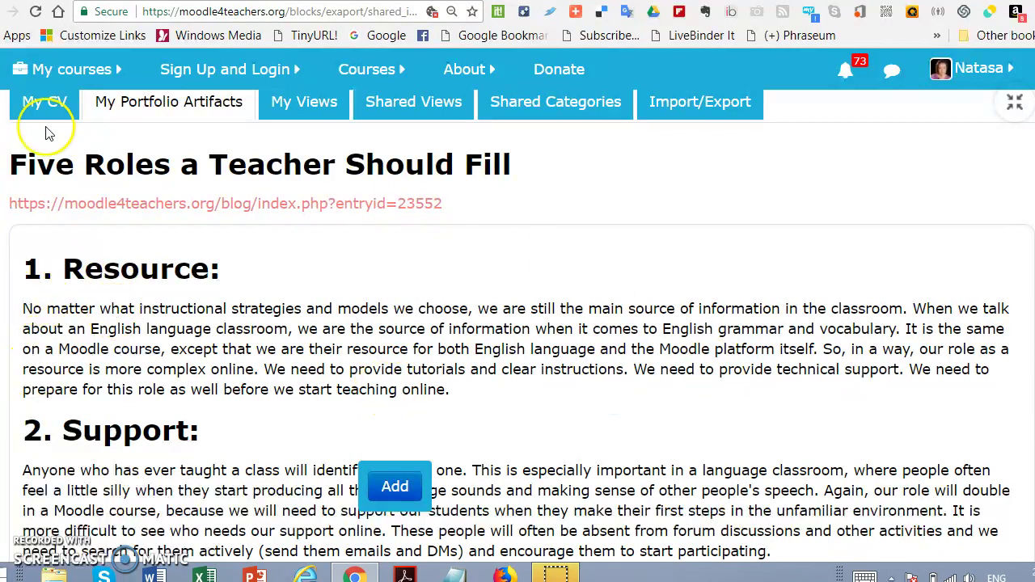
click(170, 100)
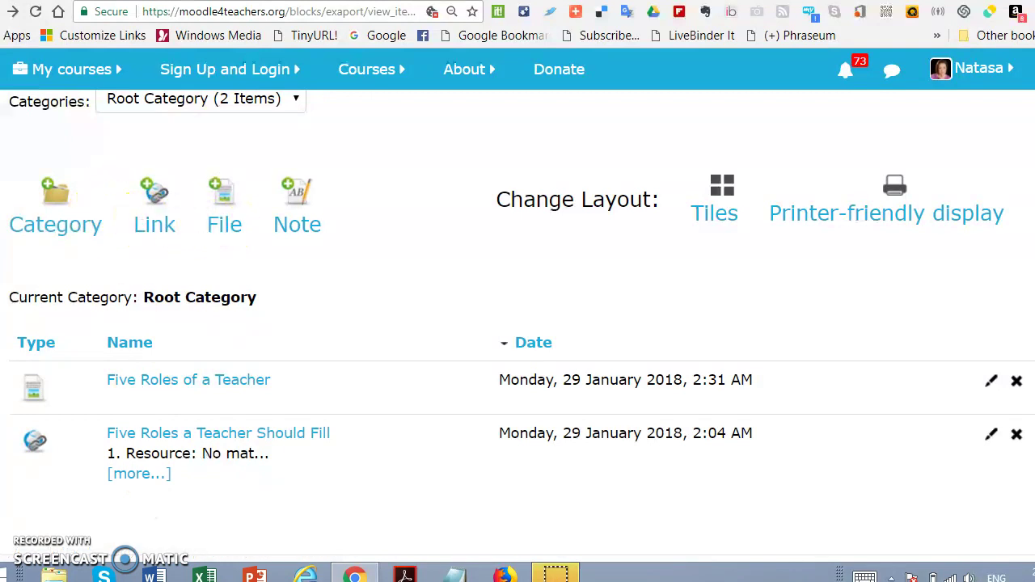
- Find the Effective Course Design blog entry, copy its web address and go back to the portfolio artifacts
key(alt+Left)
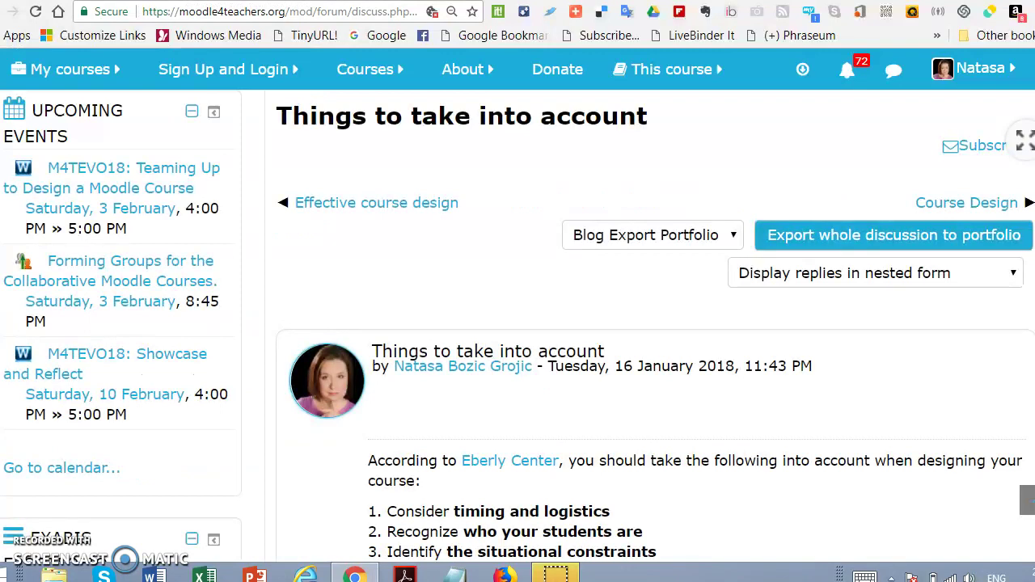
key(alt+Left)
scroll(428, 250, up, 15)
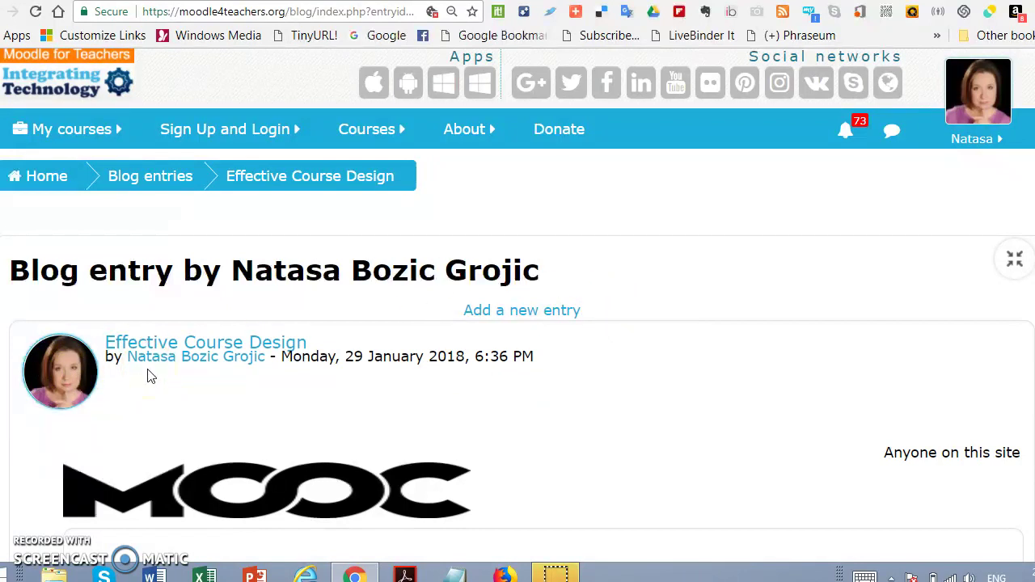
click(416, 13)
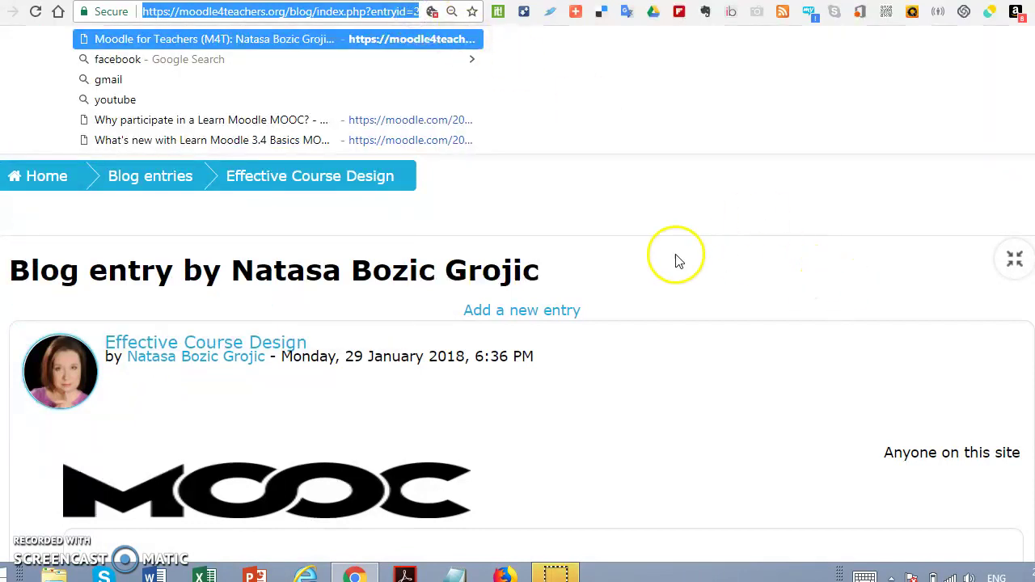
key(ctrl+v)
key(Return)
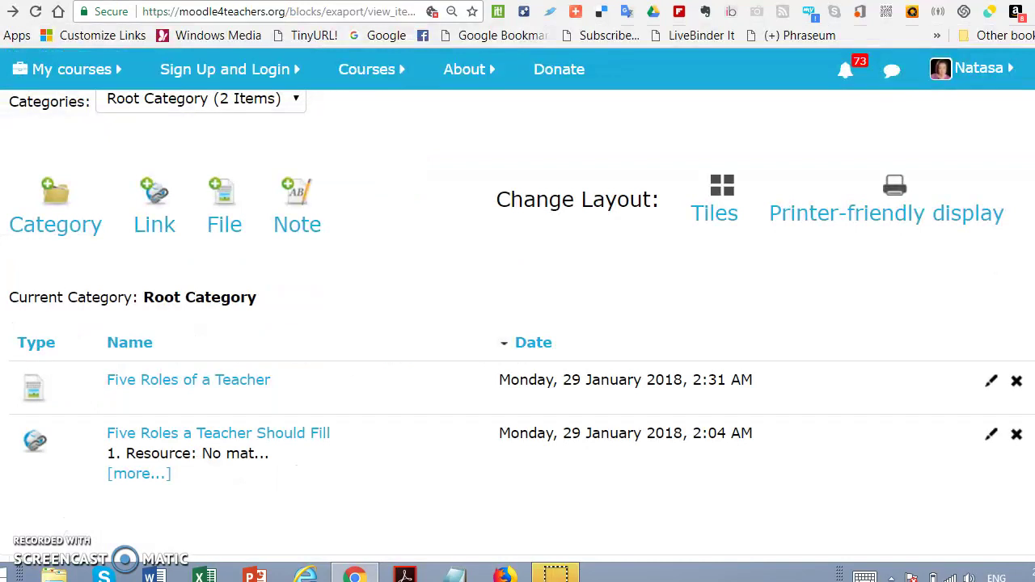
click(148, 225)
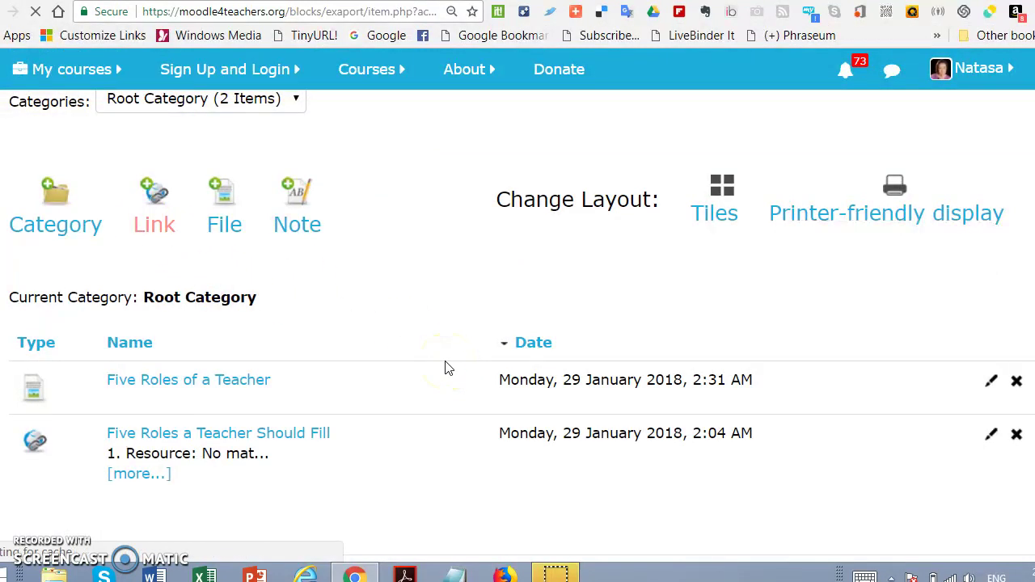
click(186, 352)
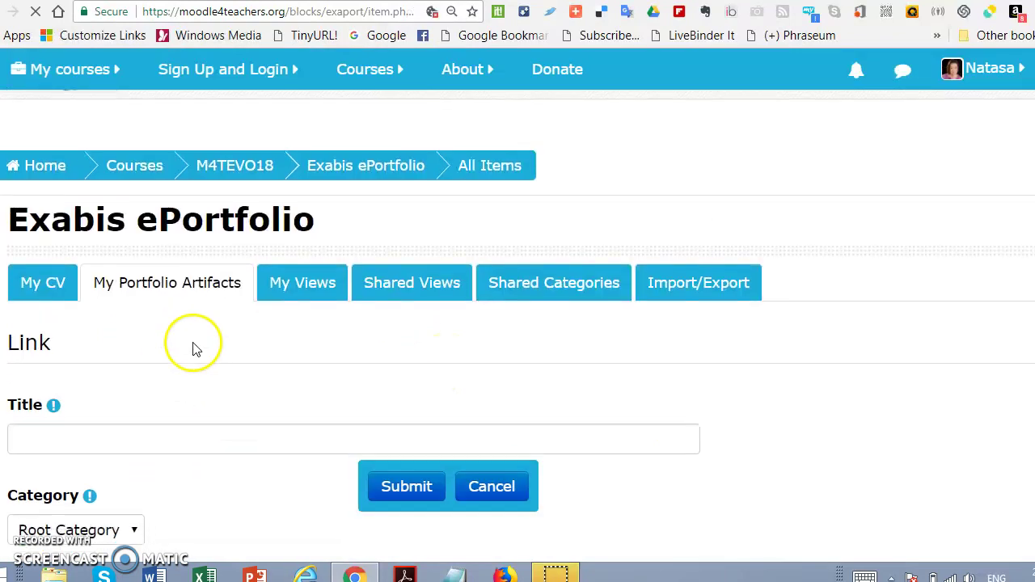
scroll(194, 347, down, 3)
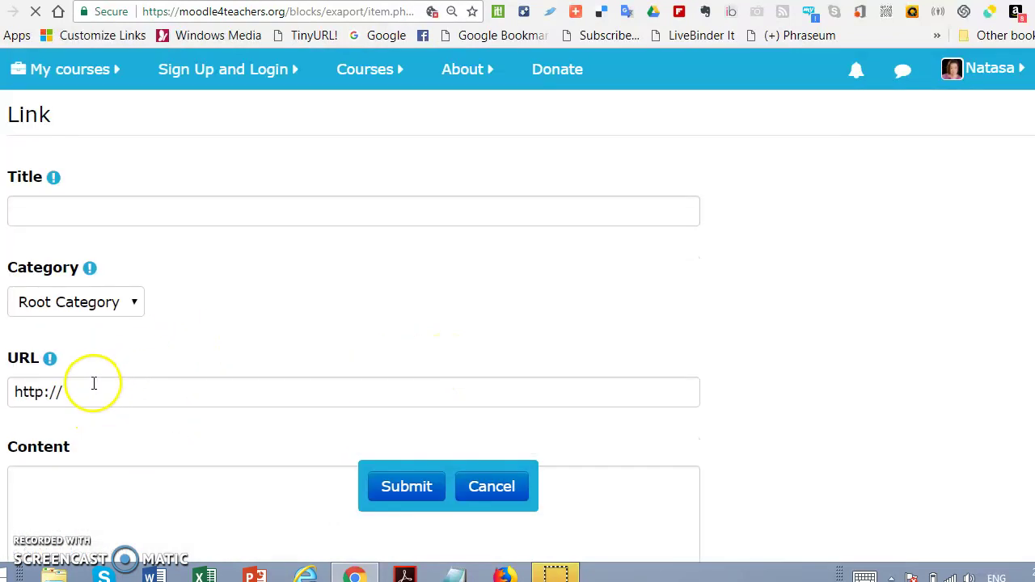
drag(94, 384, 11, 391)
text(https://moodle4teachers.org/blog/index.php?entryid=23562)
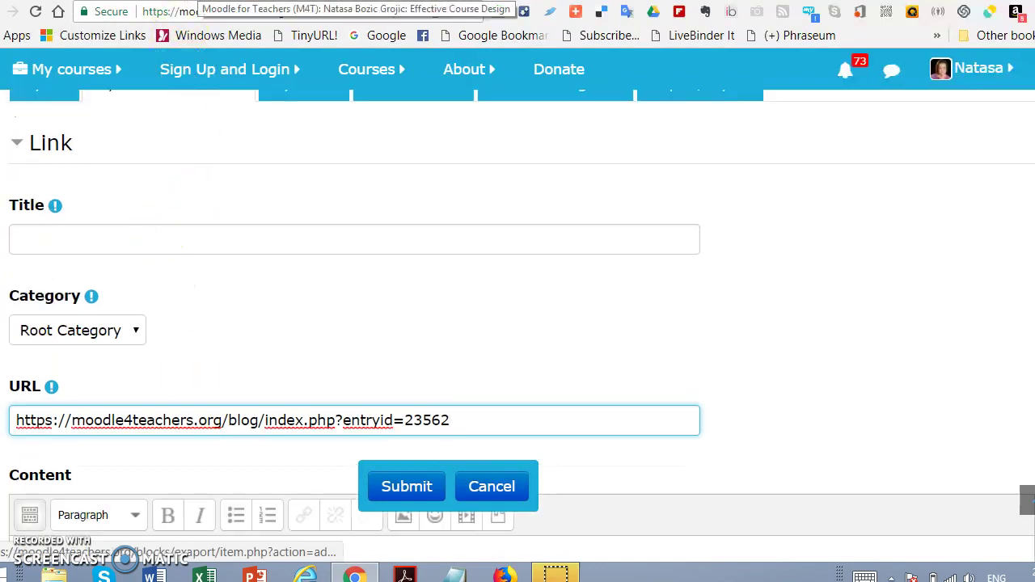
key(ctrl+Tab)
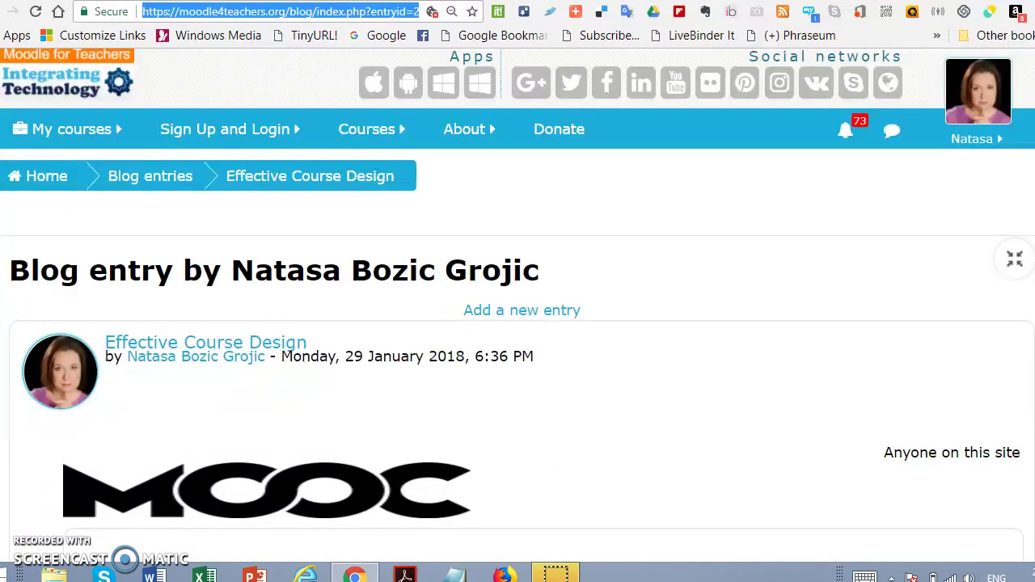
key(ctrl+shift+Tab)
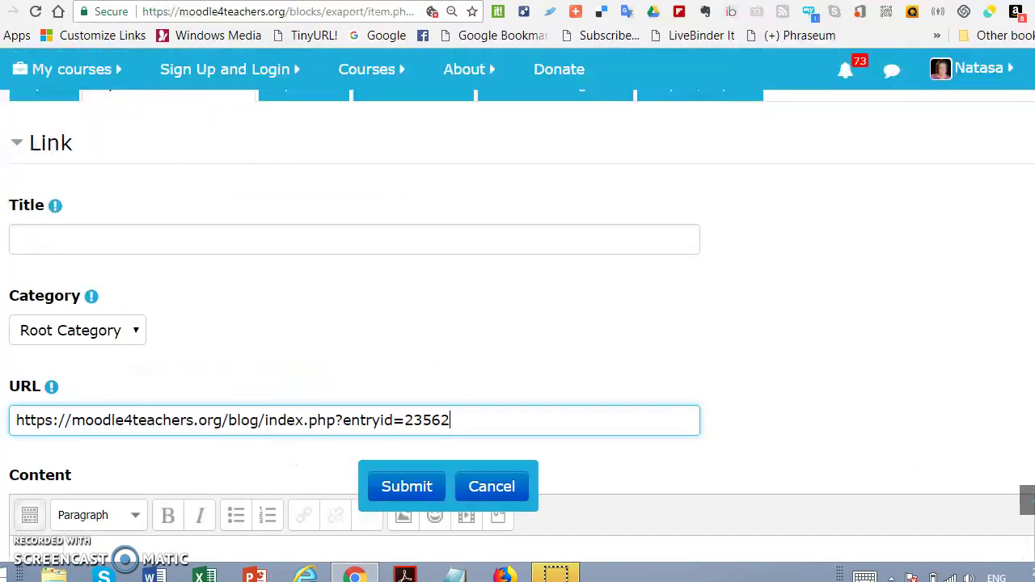
click(74, 240)
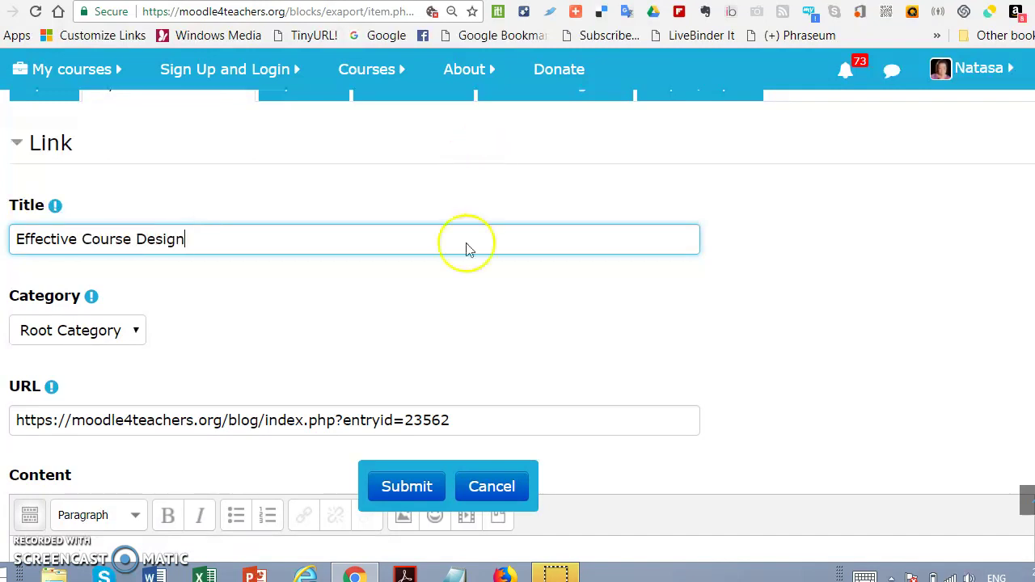
- Copy the body text of the Effective Course Design blog entry into the link artifact's content and submit the artifact
scroll(395, 275, down, 2)
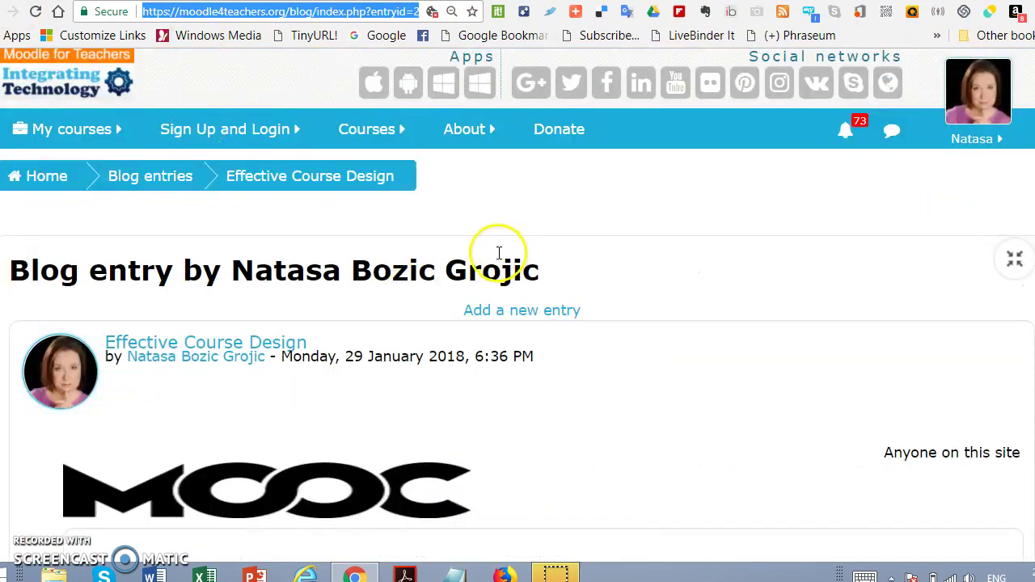
scroll(496, 254, down, 4)
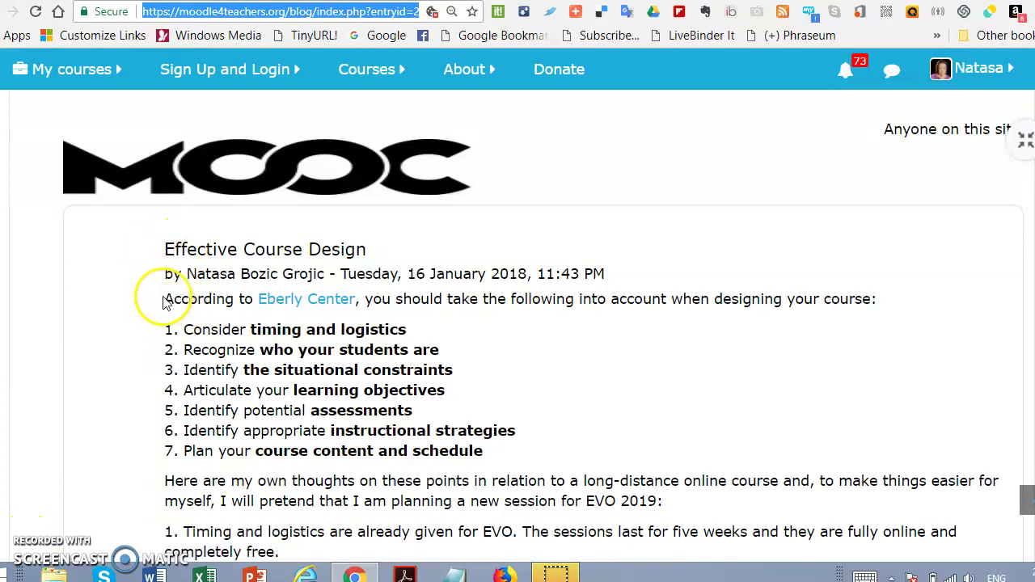
drag(166, 298, 259, 298)
click(81, 398)
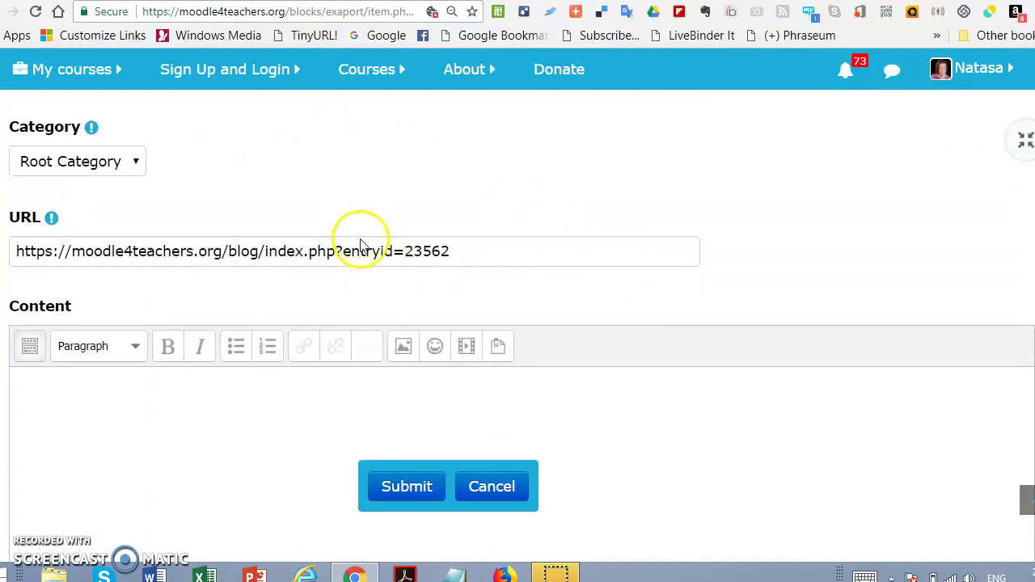
scroll(361, 245, down, 2)
click(95, 264)
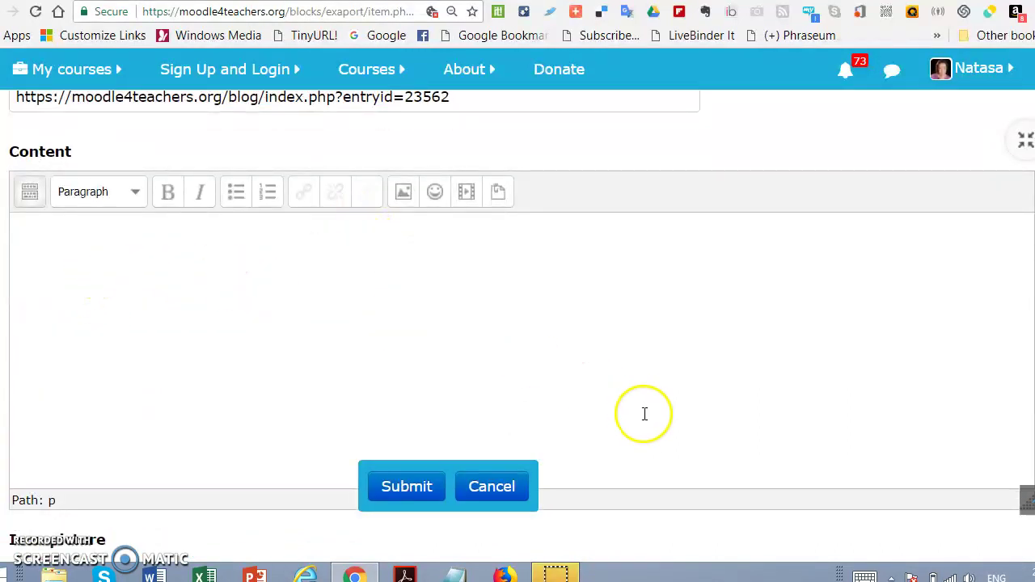
key(ctrl+v)
scroll(294, 294, up, 5)
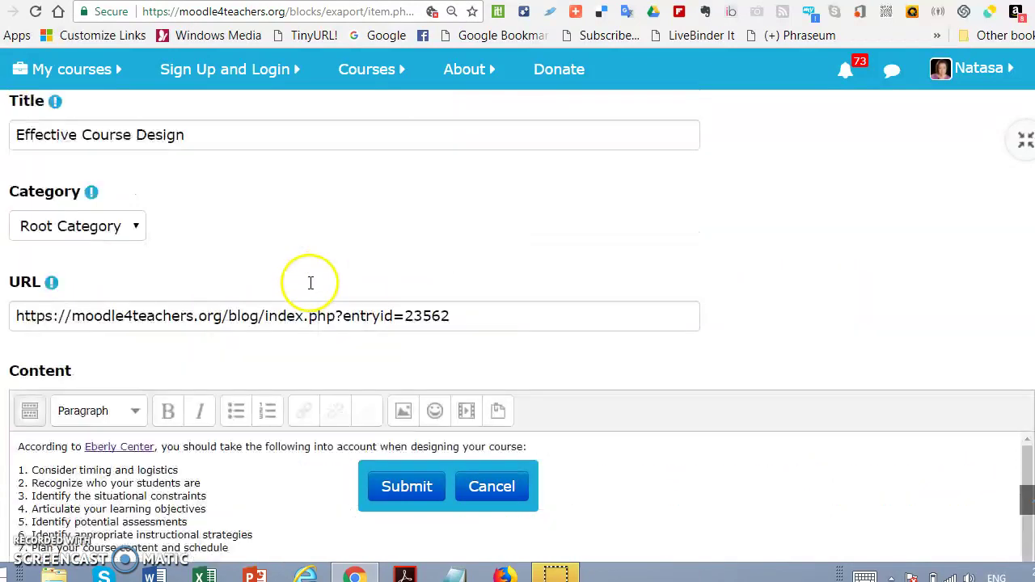
scroll(310, 283, down, 5)
scroll(388, 324, down, 3)
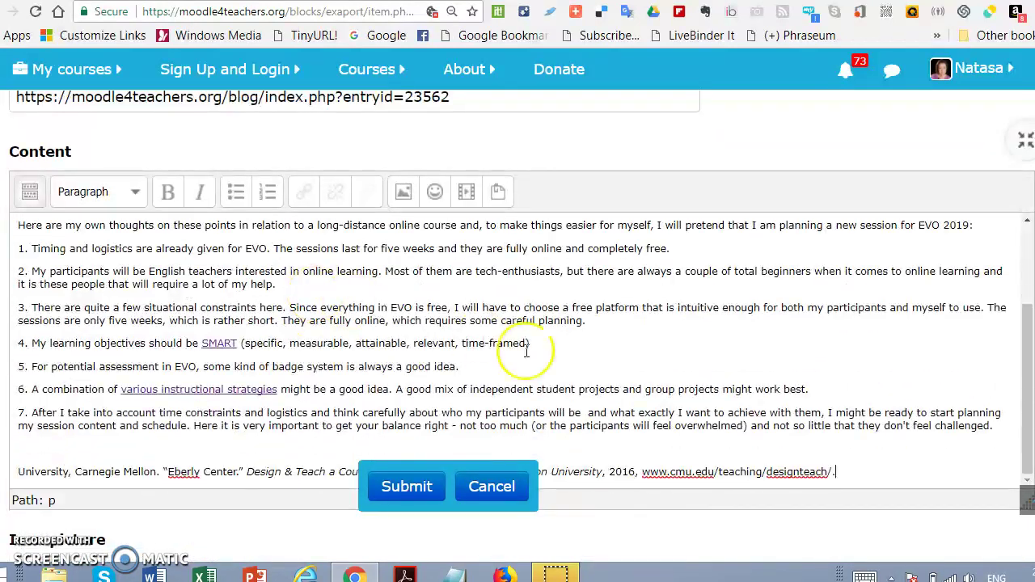
click(400, 495)
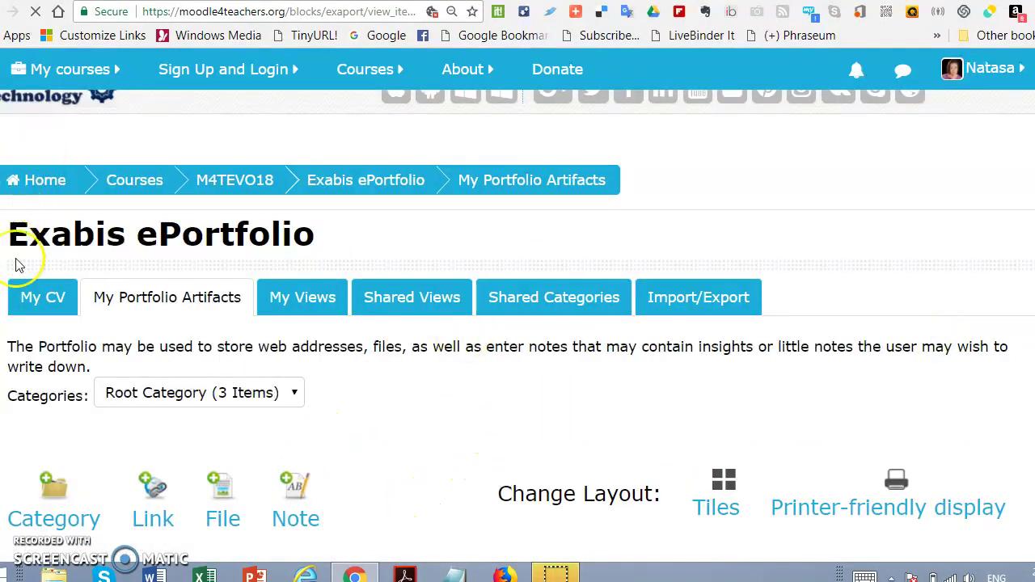
- Expand the full text of the Effective Course Design artifact in the list, look it over and collapse it again
scroll(197, 342, down, 5)
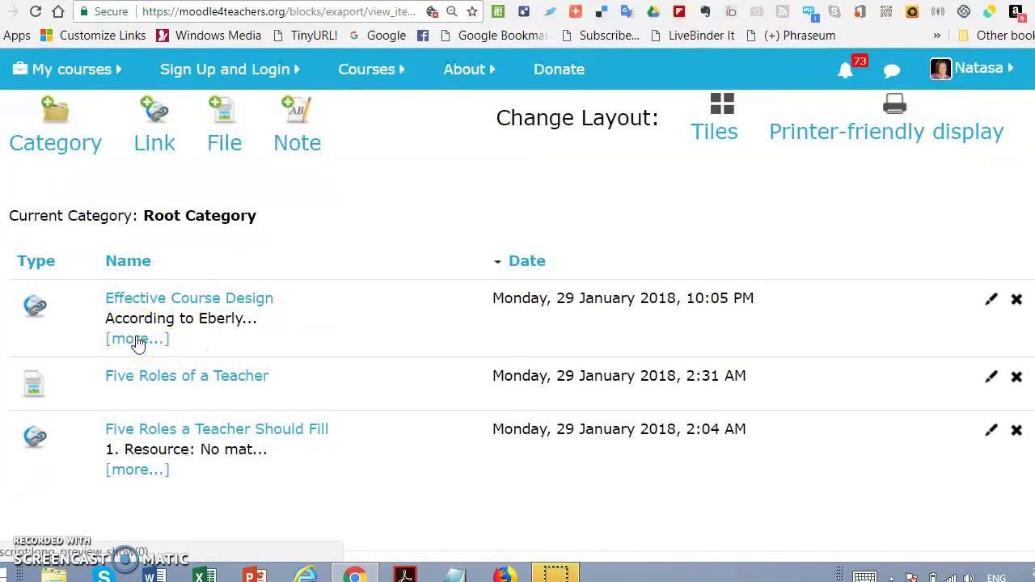
click(138, 340)
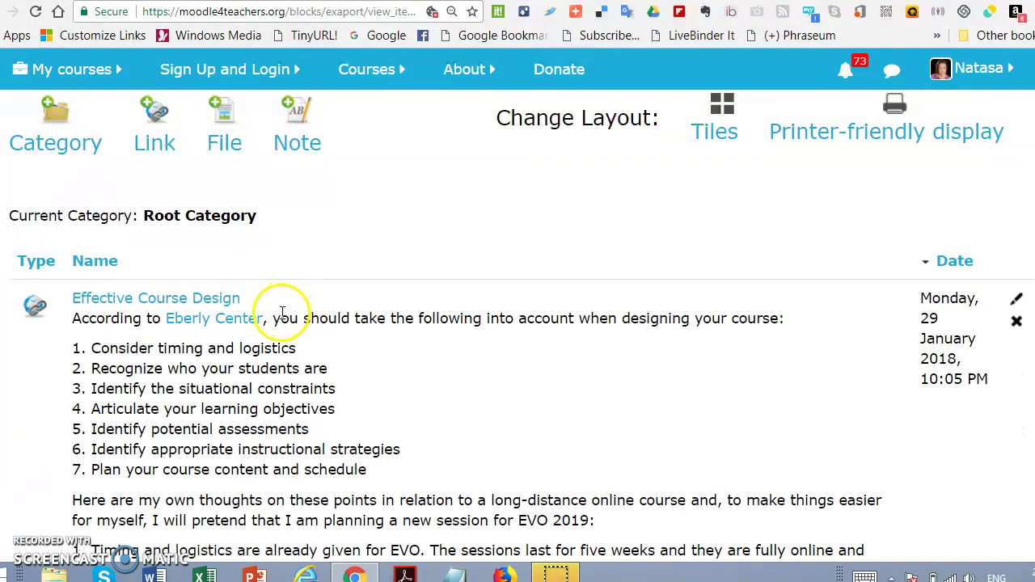
scroll(282, 315, down, 10)
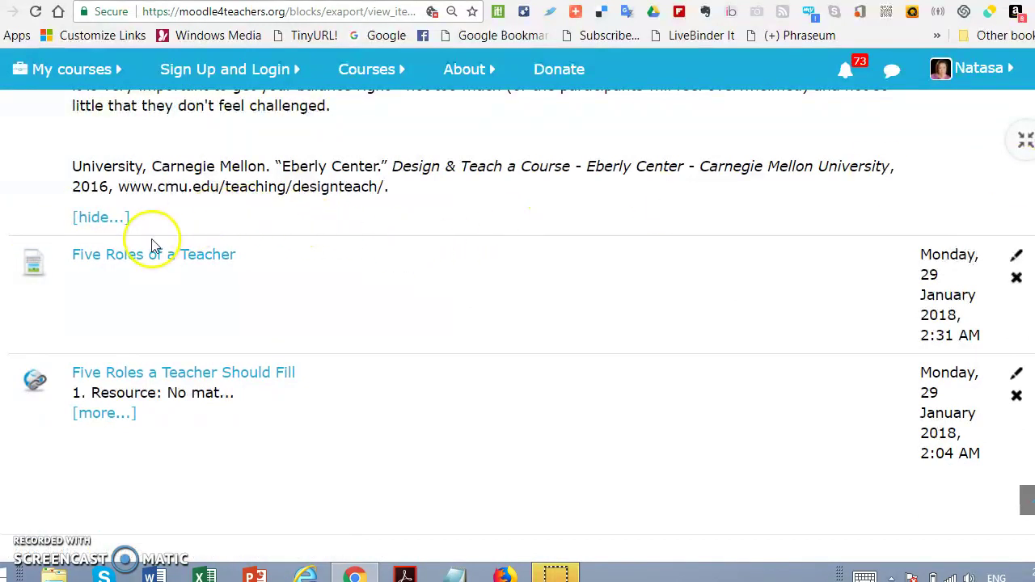
click(92, 218)
scroll(286, 266, up, 2)
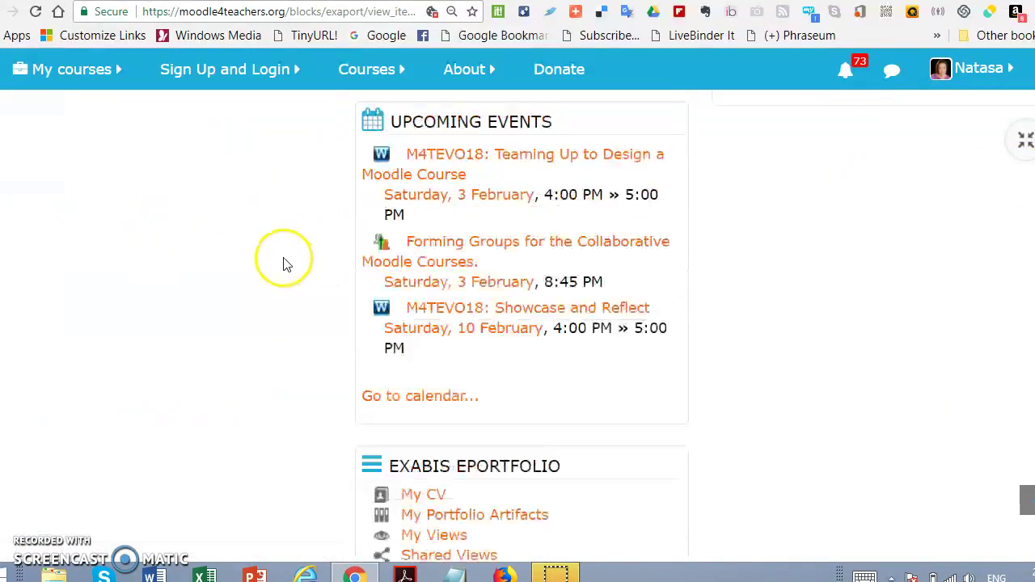
scroll(283, 264, up, 8)
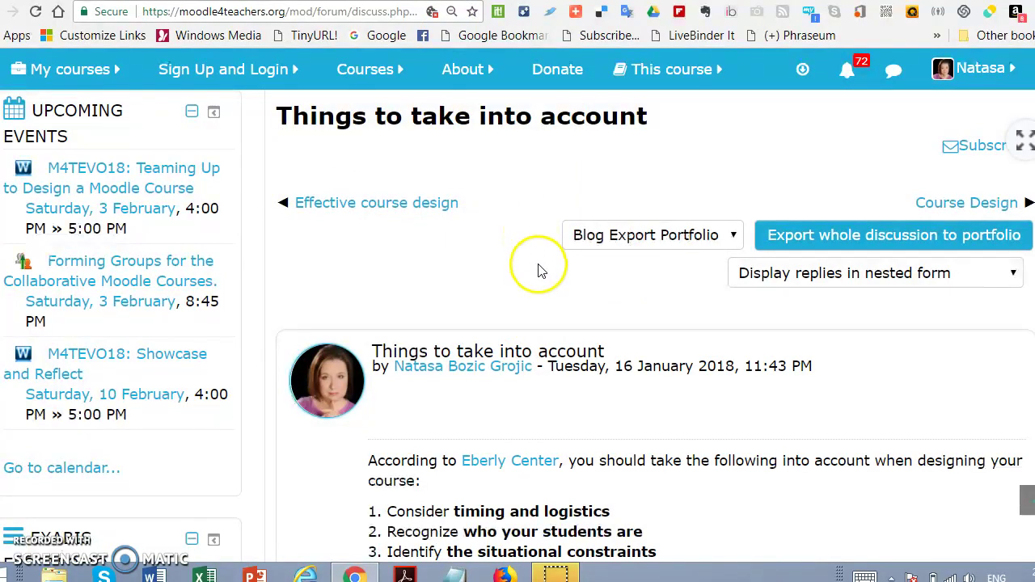
- Try to export the opening post of the Things to take into account forum discussion to the portfolio
scroll(540, 271, down, 12)
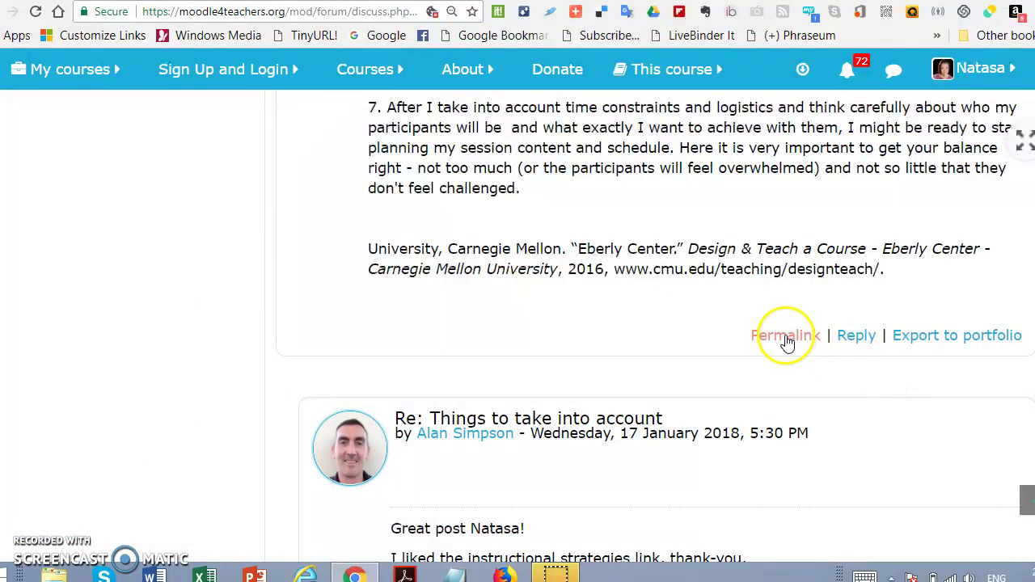
click(911, 343)
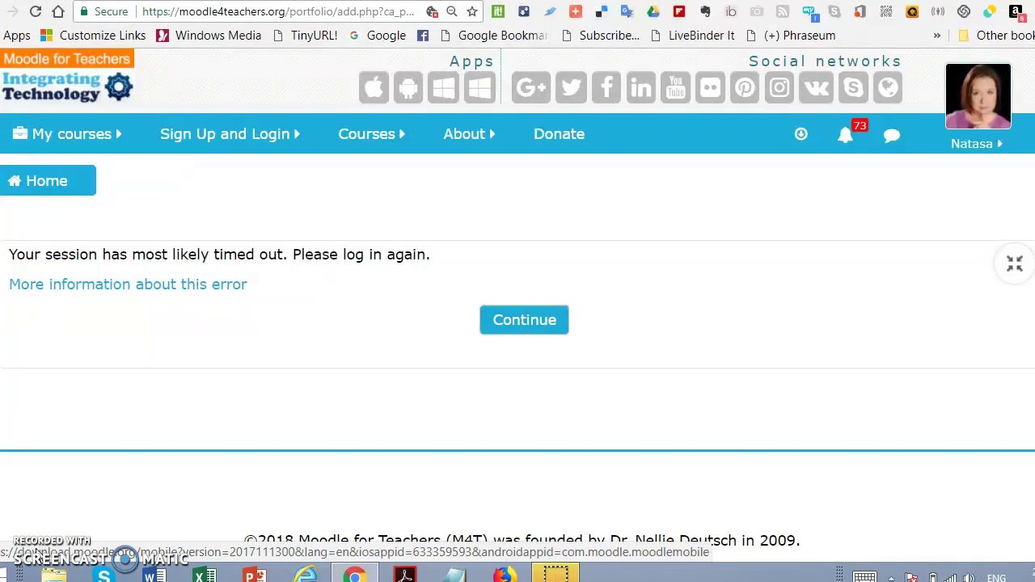
key(alt+Left)
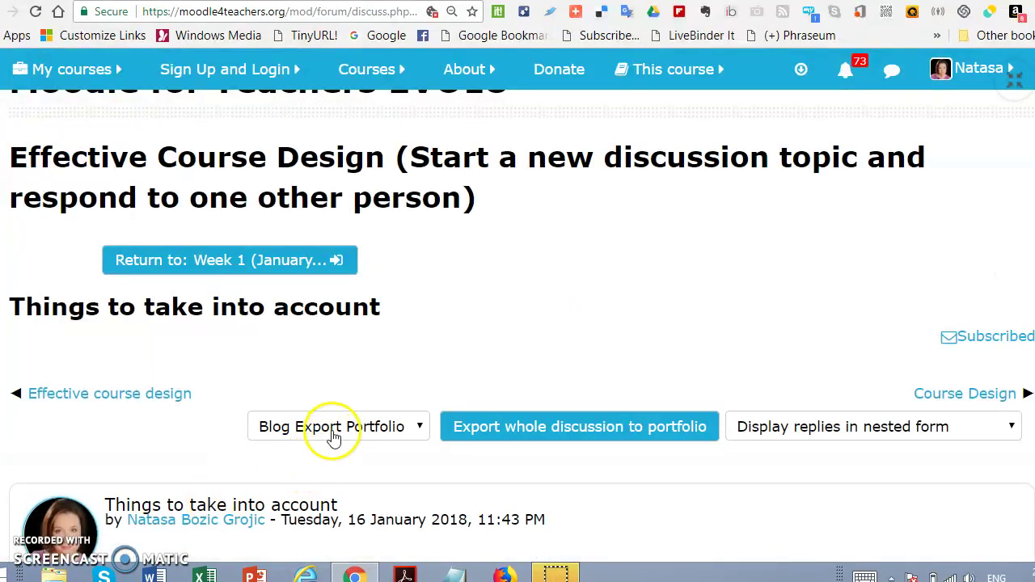
- Start exporting the opening post of the Things to take into account discussion to the portfolio, with File download as the destination
scroll(162, 455, down, 5)
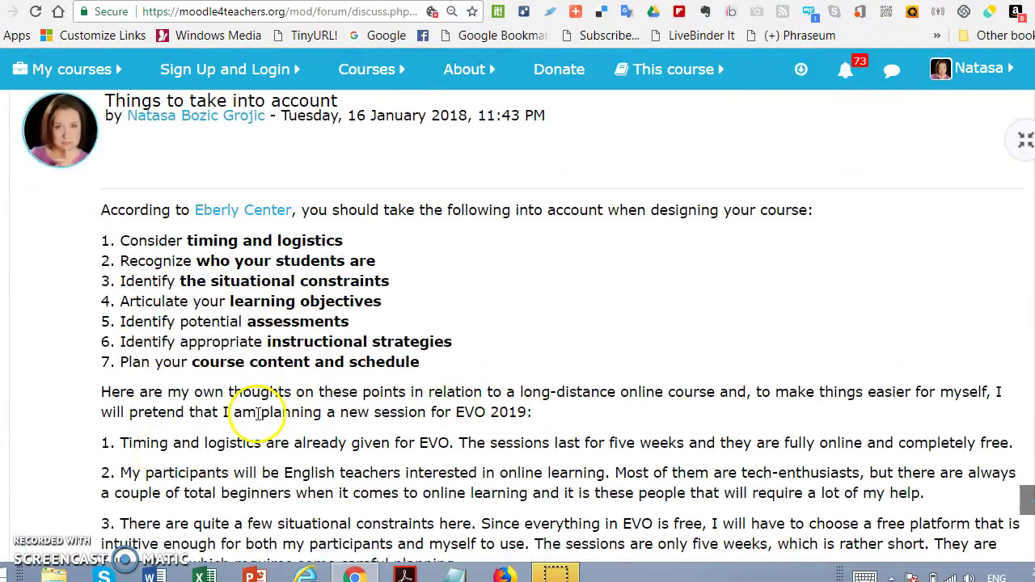
scroll(267, 416, down, 4)
scroll(270, 418, down, 2)
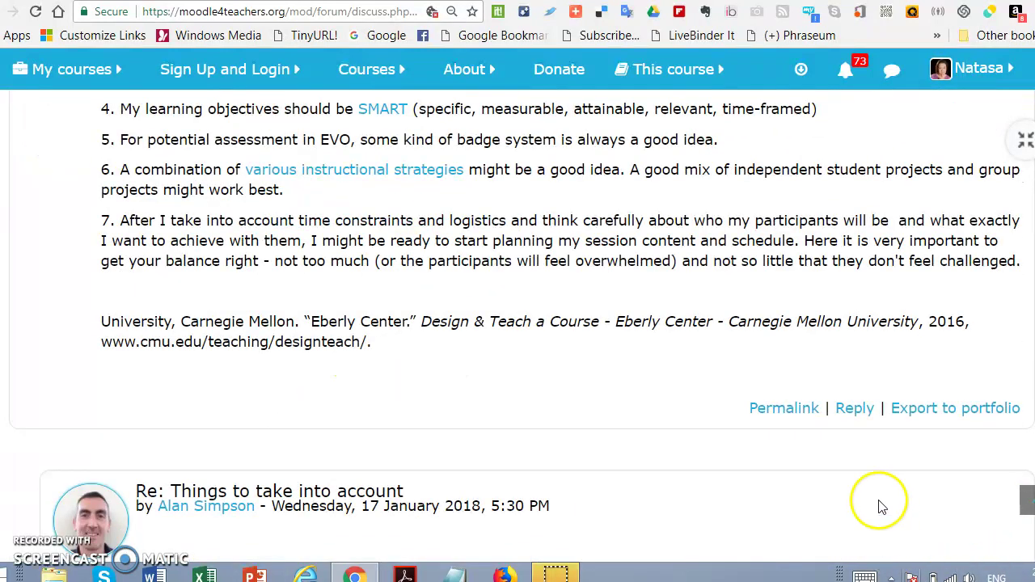
click(934, 411)
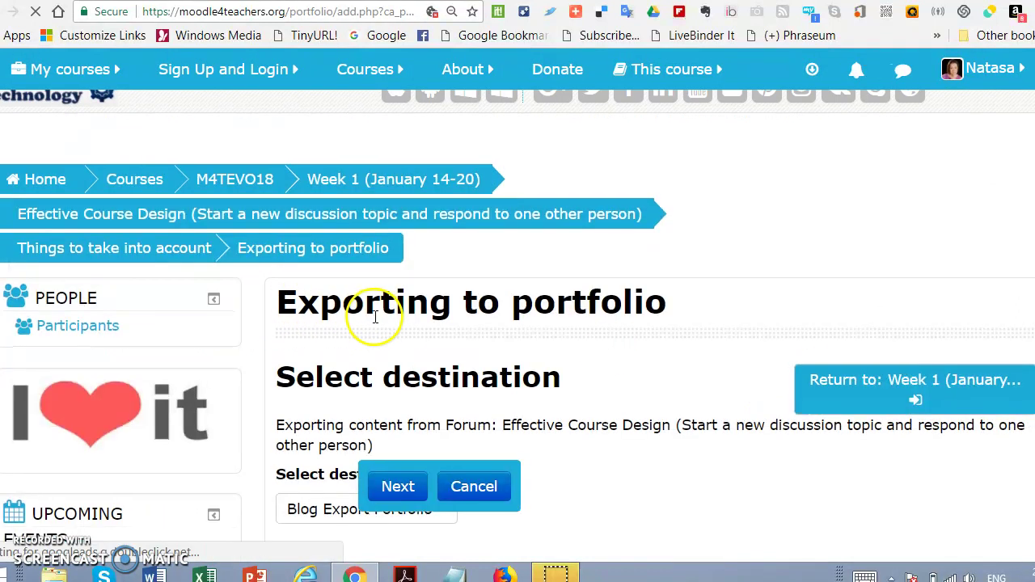
scroll(364, 316, down, 2)
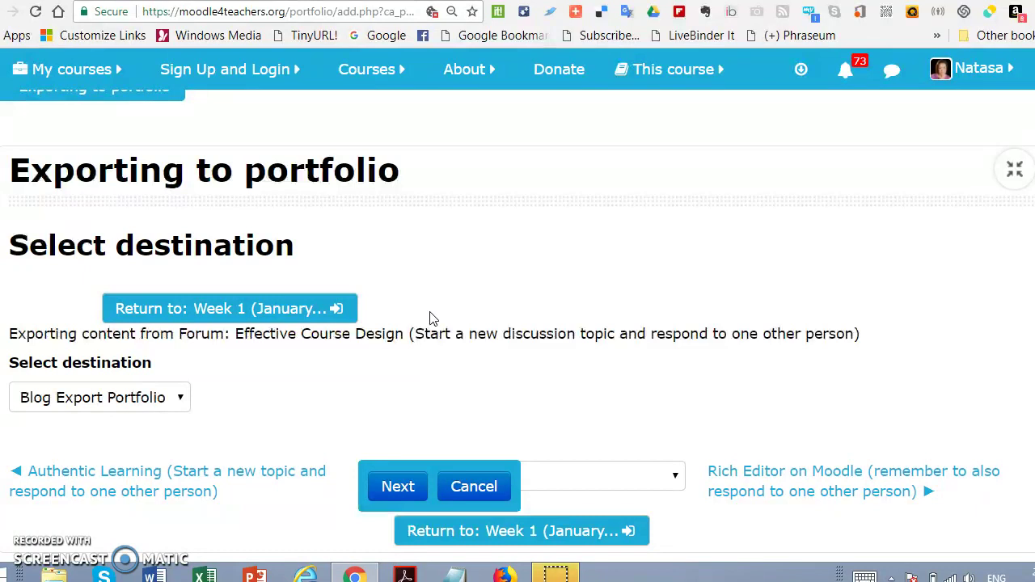
click(84, 399)
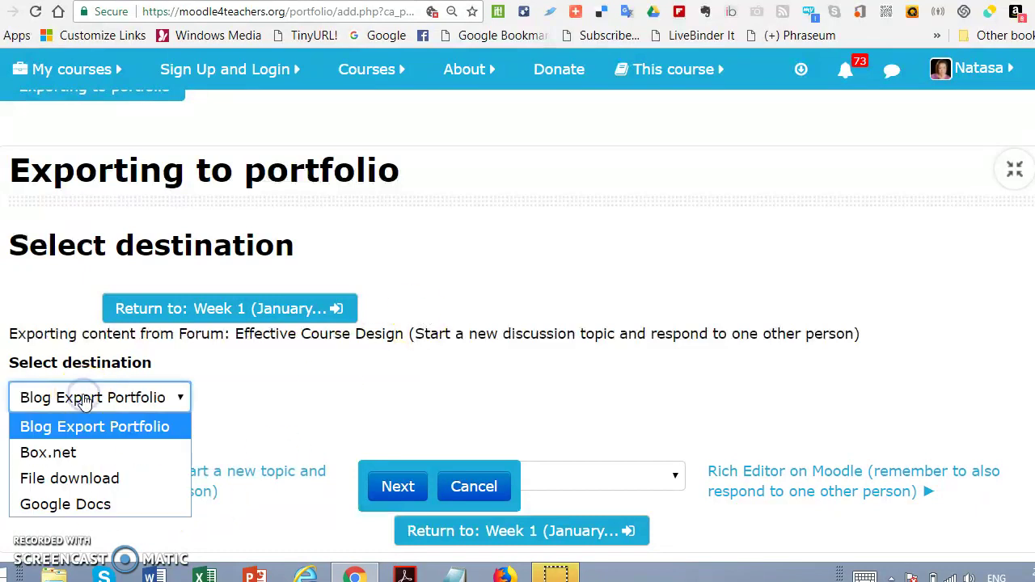
click(81, 479)
scroll(444, 321, down, 2)
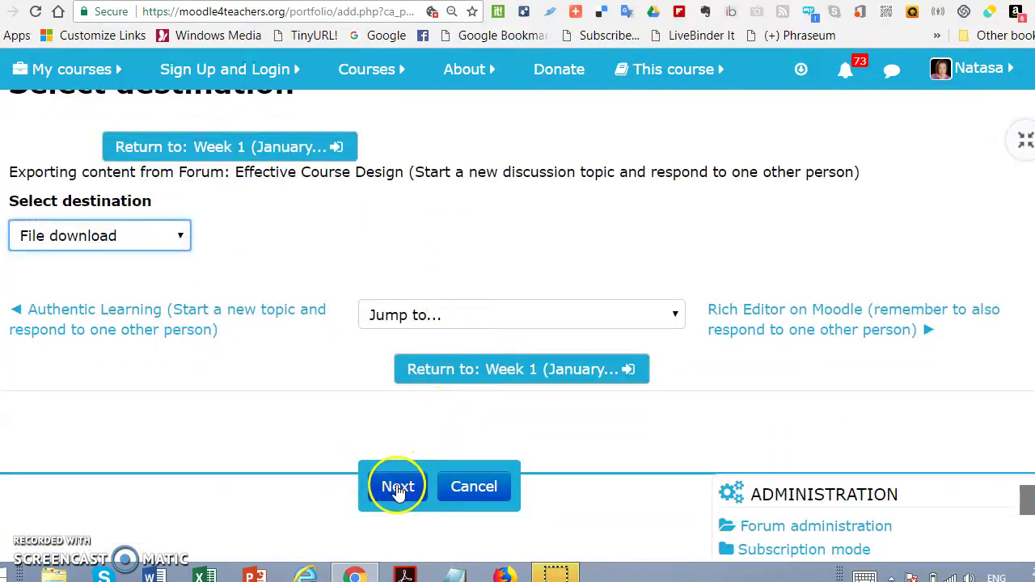
click(398, 488)
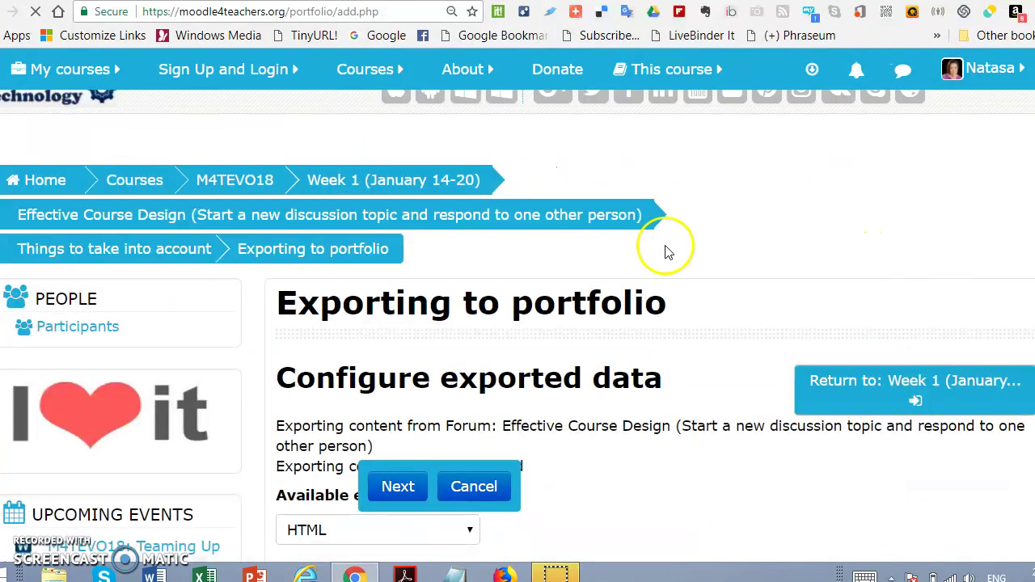
- Confirm the forum post export in HTML format and save the file as post (1) in the Downloads folder
scroll(605, 261, down, 3)
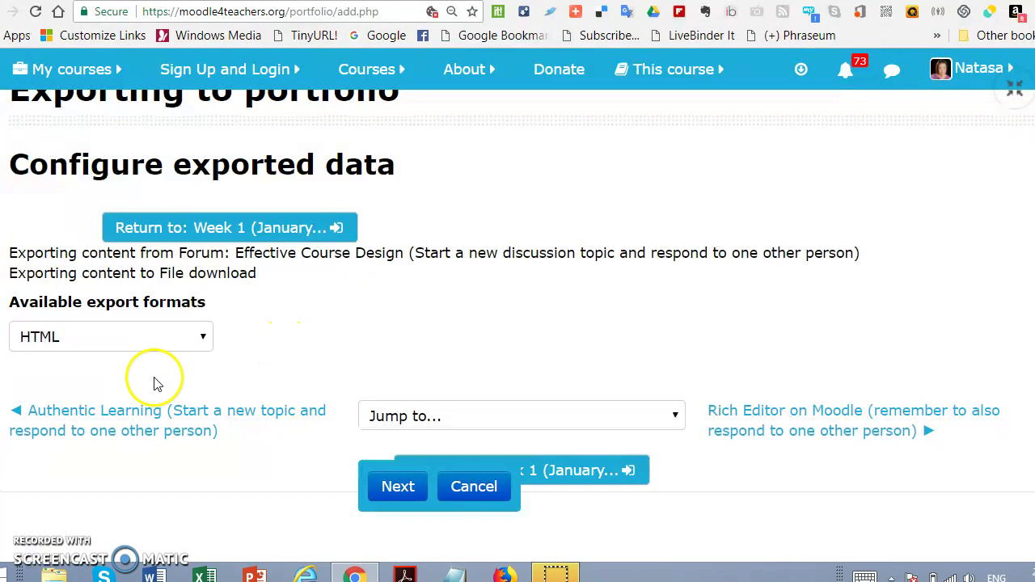
click(380, 491)
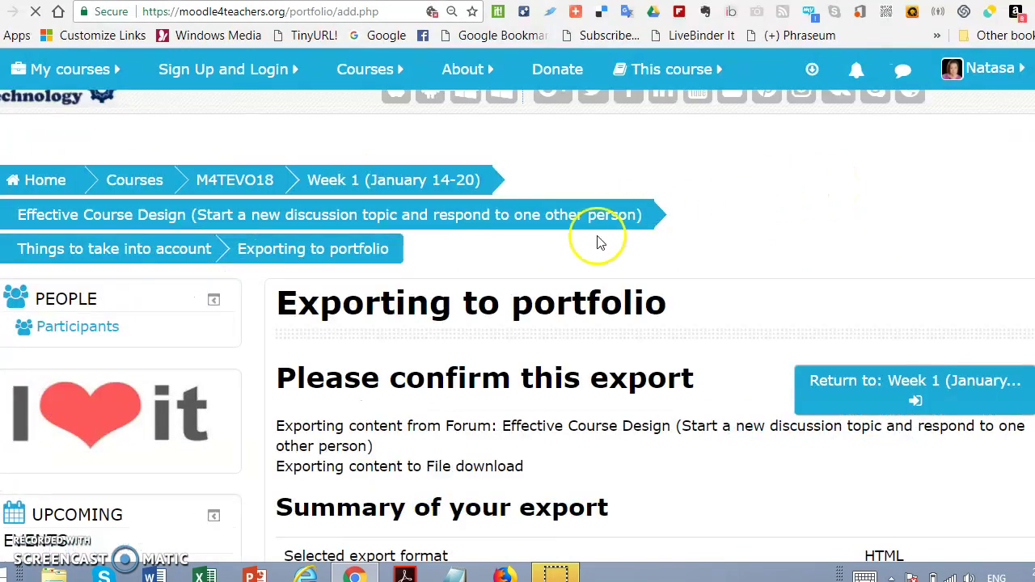
scroll(578, 306, down, 1)
scroll(579, 306, down, 2)
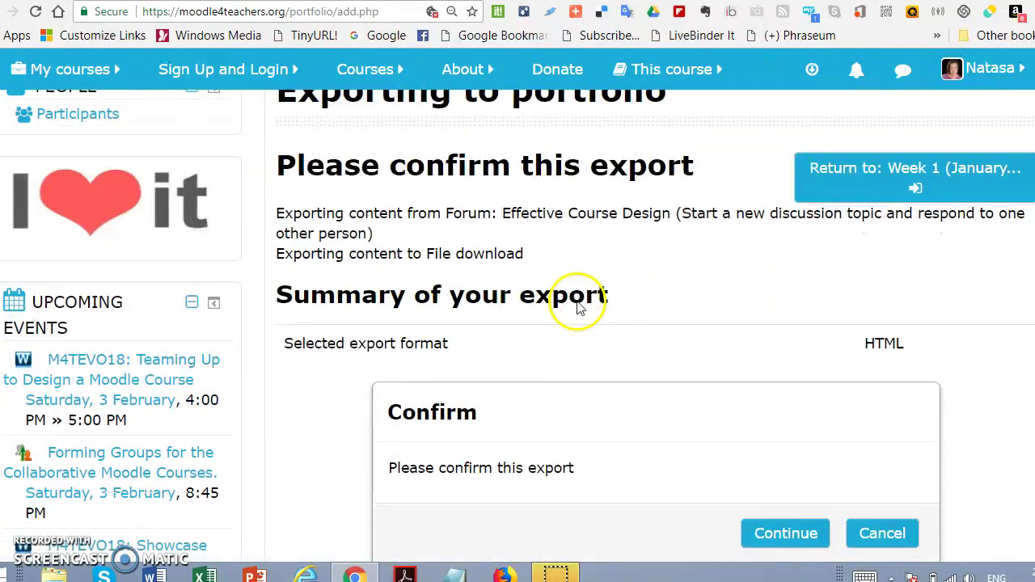
scroll(709, 317, down, 2)
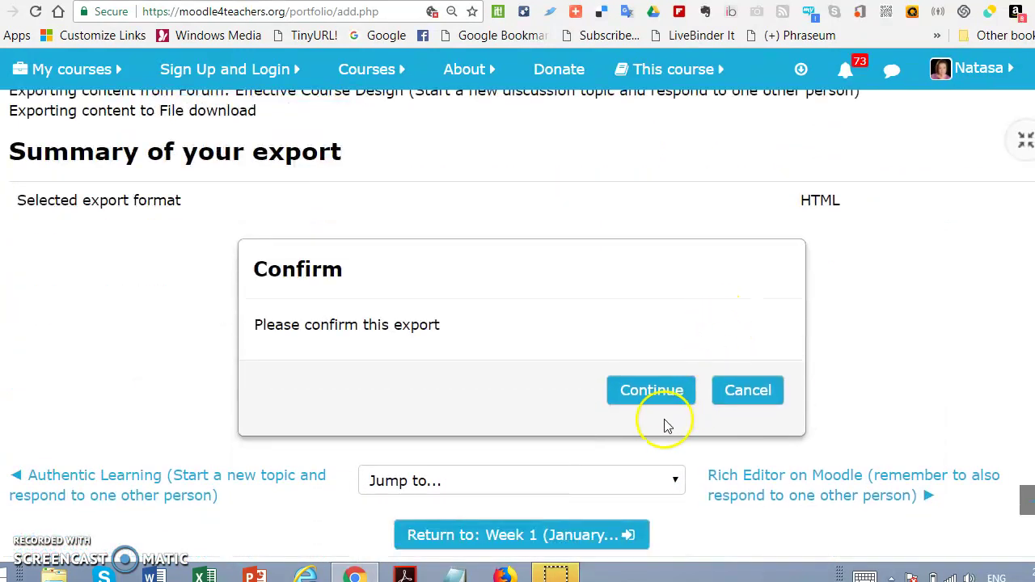
click(639, 396)
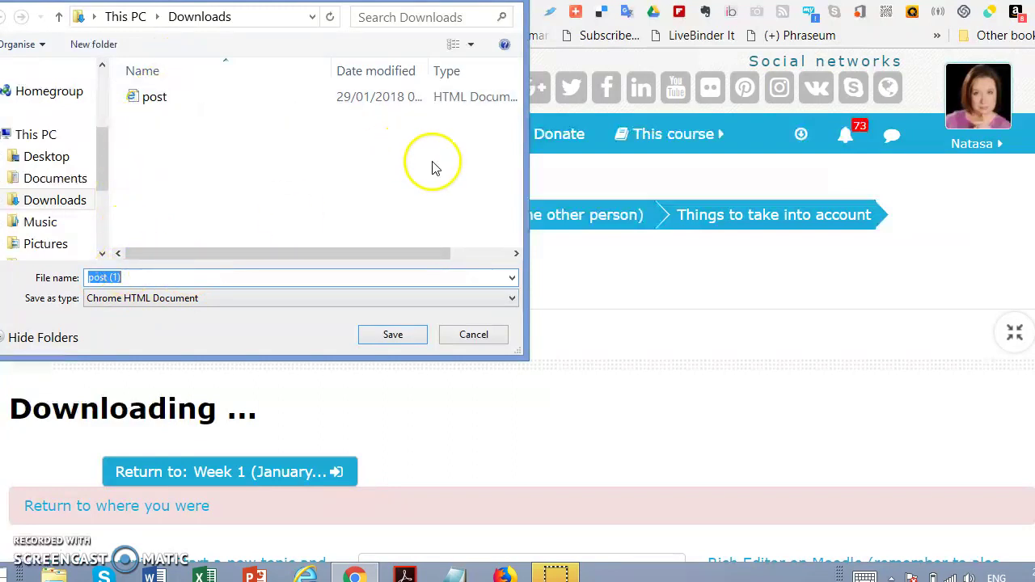
click(390, 337)
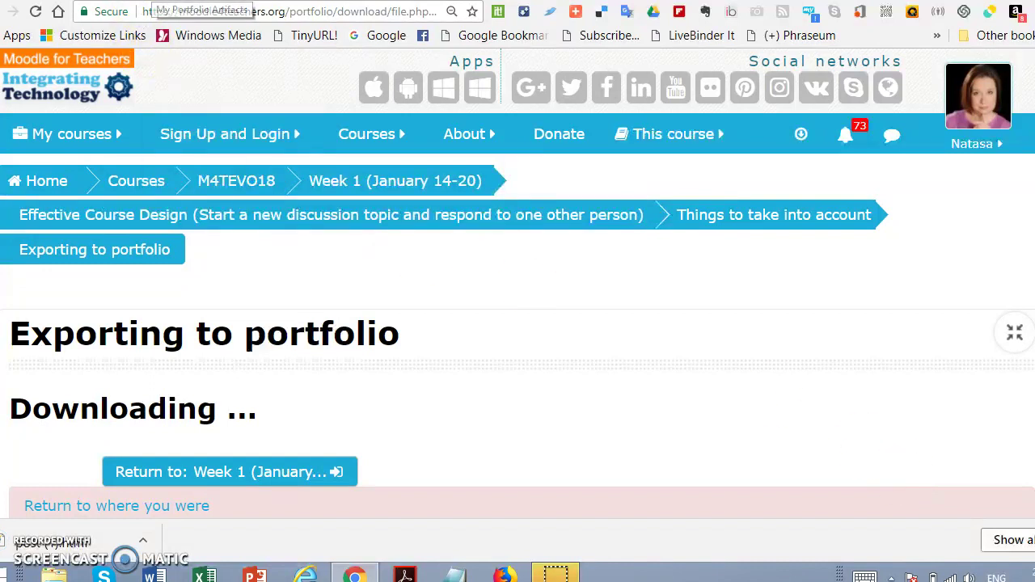
- Switch to My Portfolio Artifacts and start a new file artifact in Root Category titled Effective Course Design
click(198, 2)
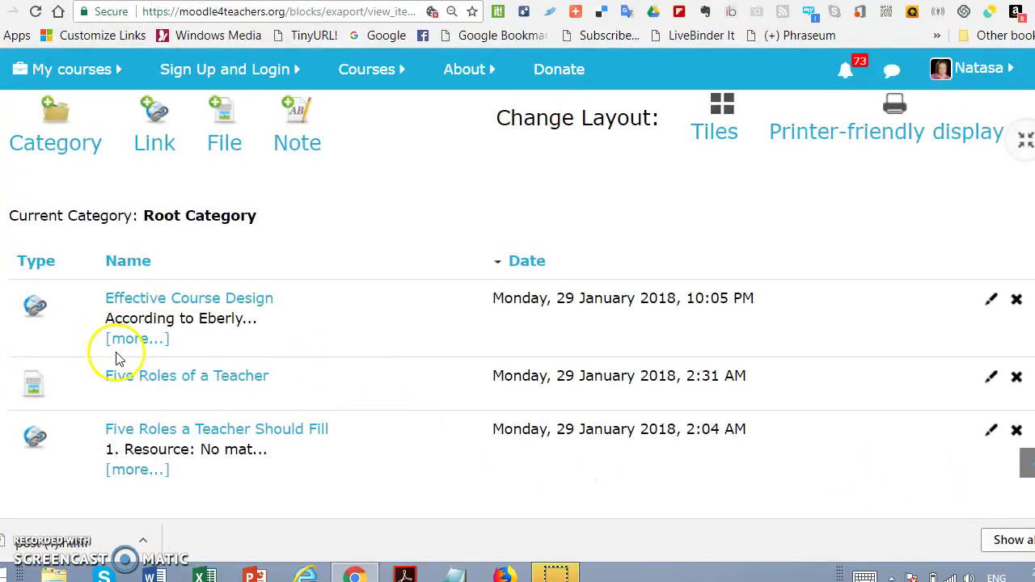
click(220, 152)
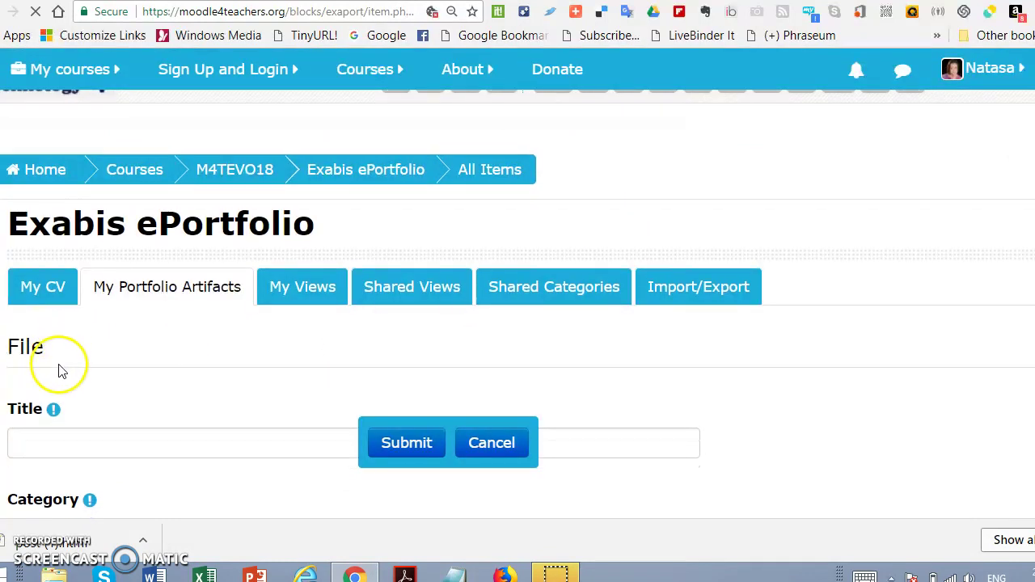
scroll(32, 453, down, 3)
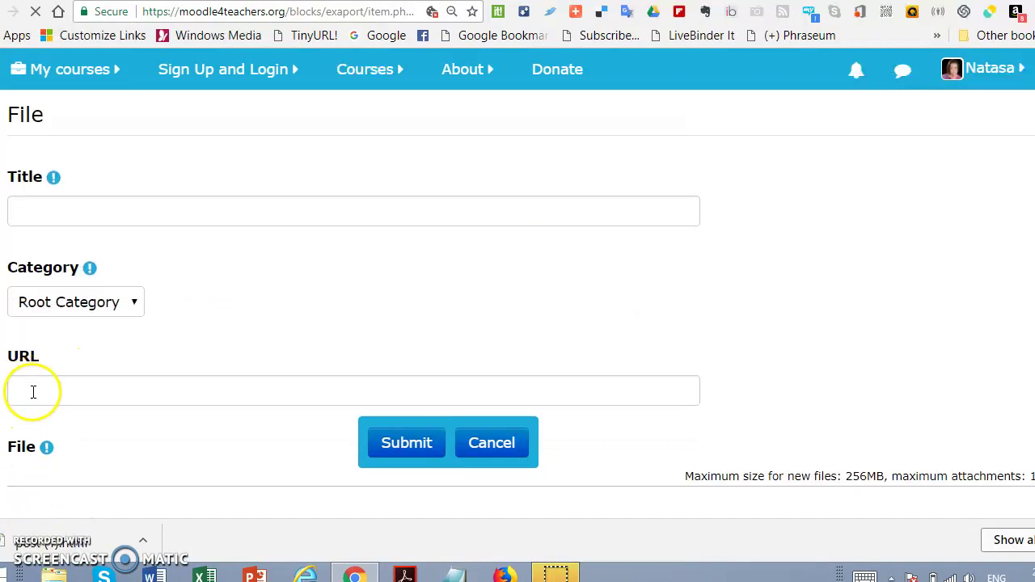
click(29, 218)
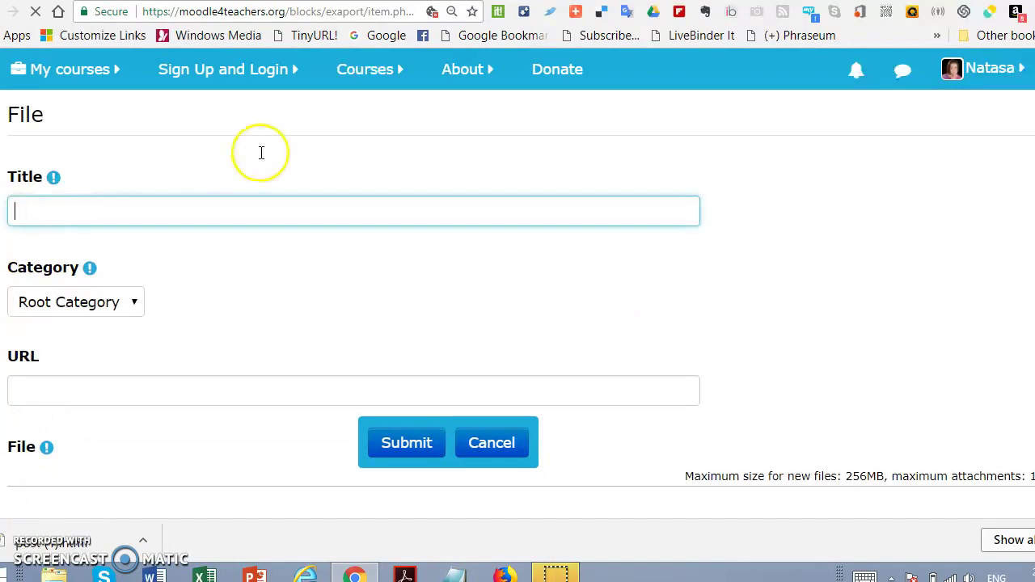
text(Effective )
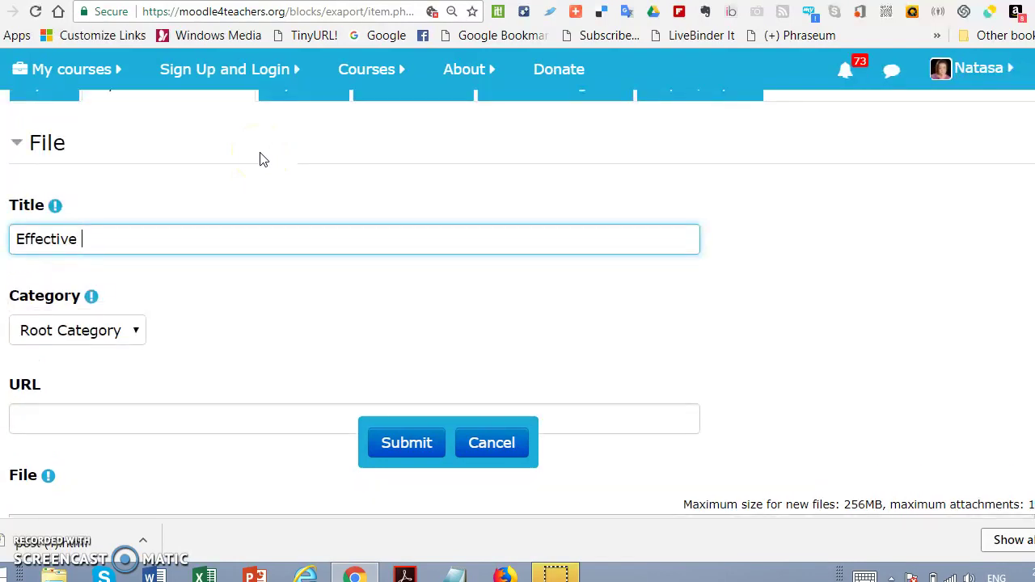
text(Course Design)
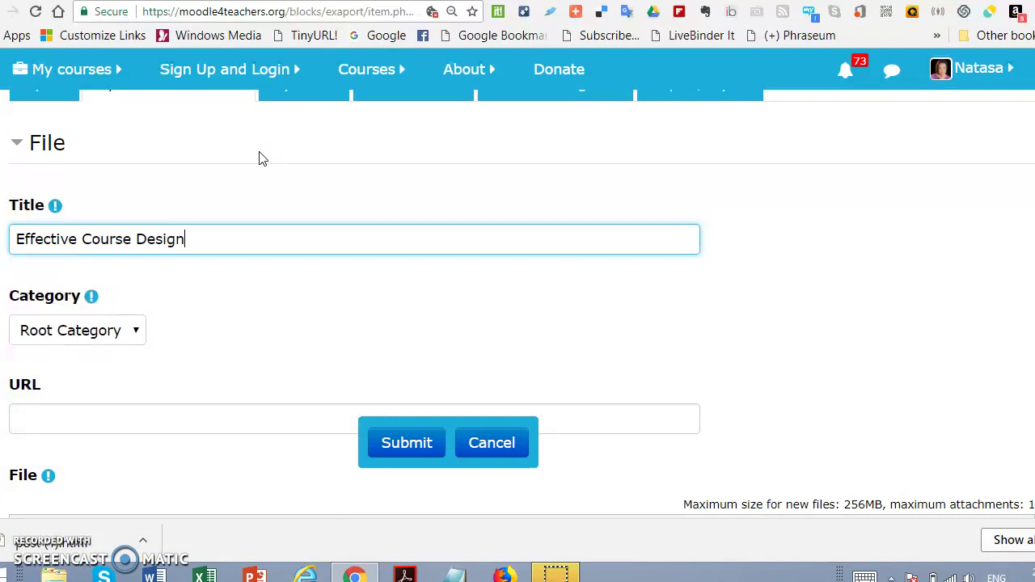
click(458, 69)
click(166, 239)
scroll(177, 261, down, 3)
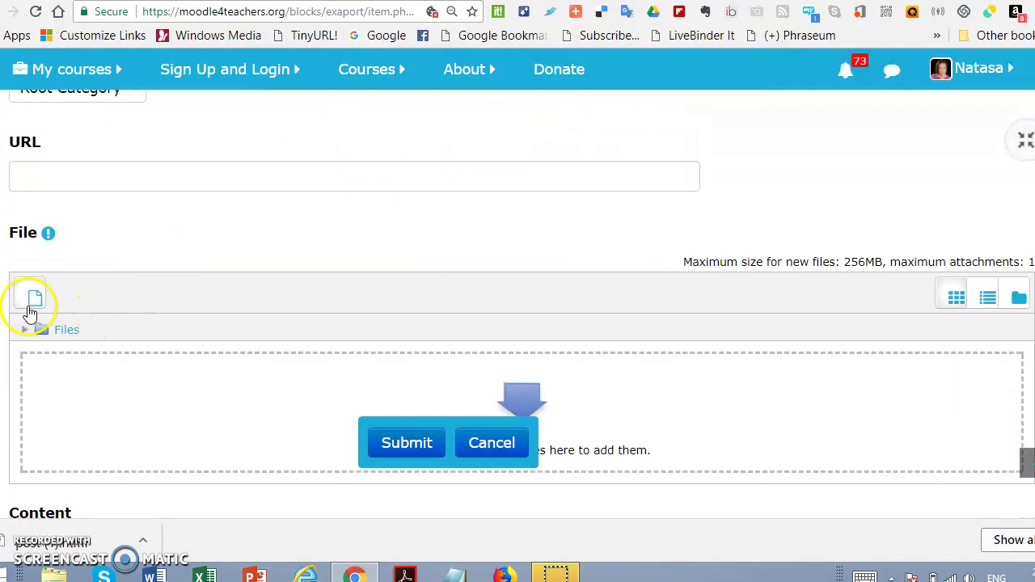
- Upload post (1).html from the Downloads folder as the artifact's file and submit the artifact
click(34, 297)
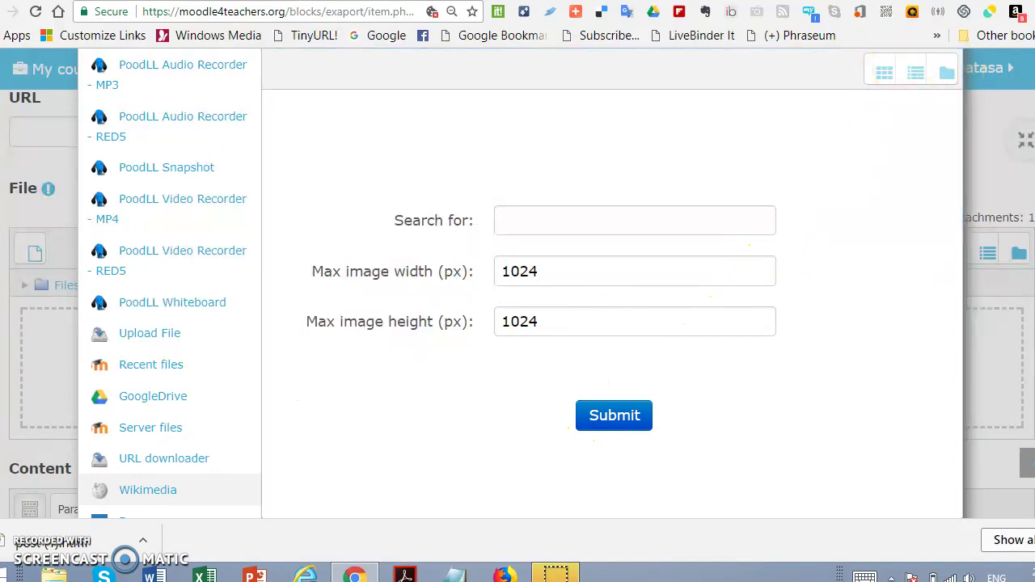
scroll(149, 206, up, 5)
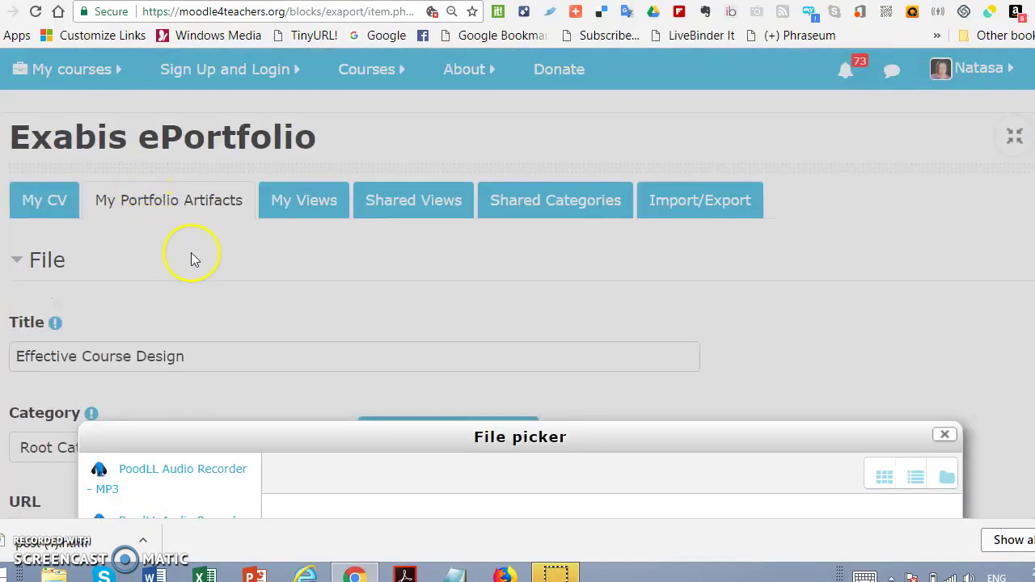
scroll(313, 294, down, 6)
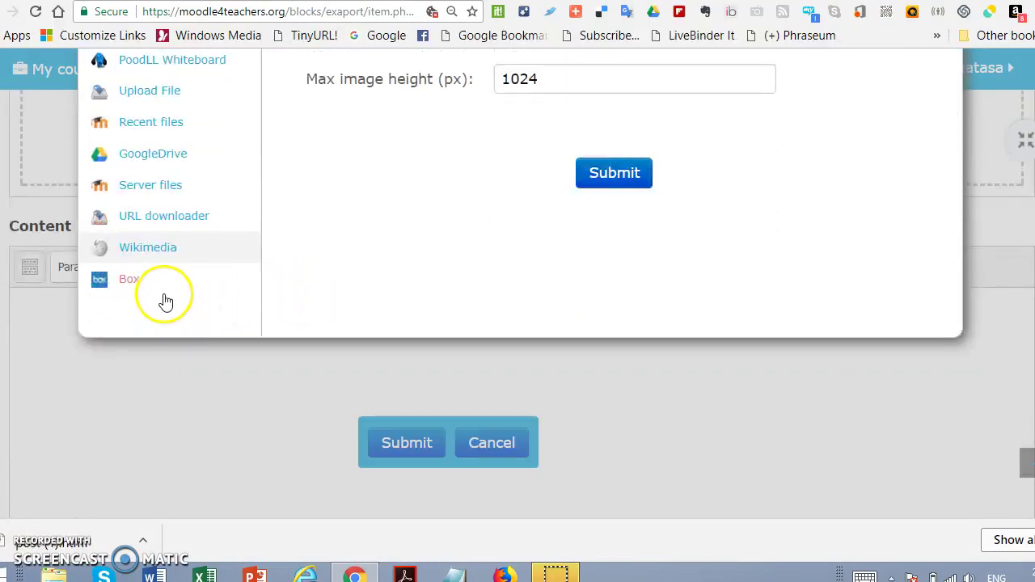
scroll(172, 239, up, 1)
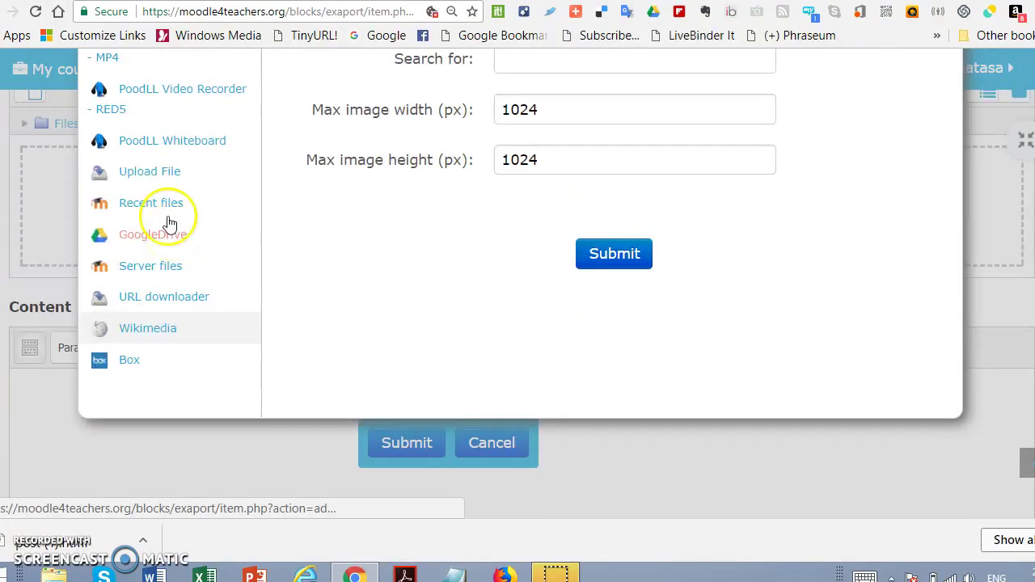
click(145, 173)
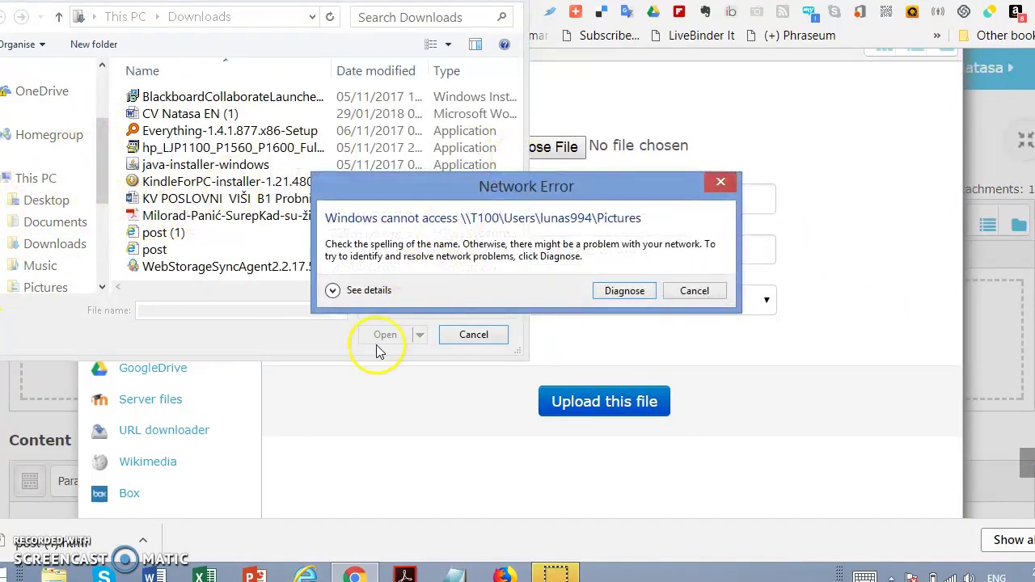
click(722, 182)
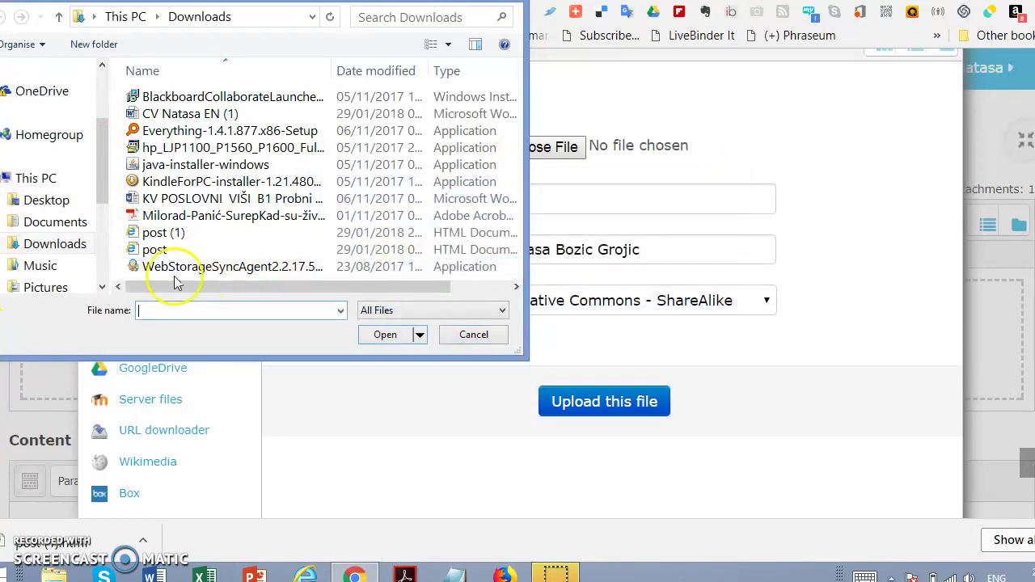
click(224, 232)
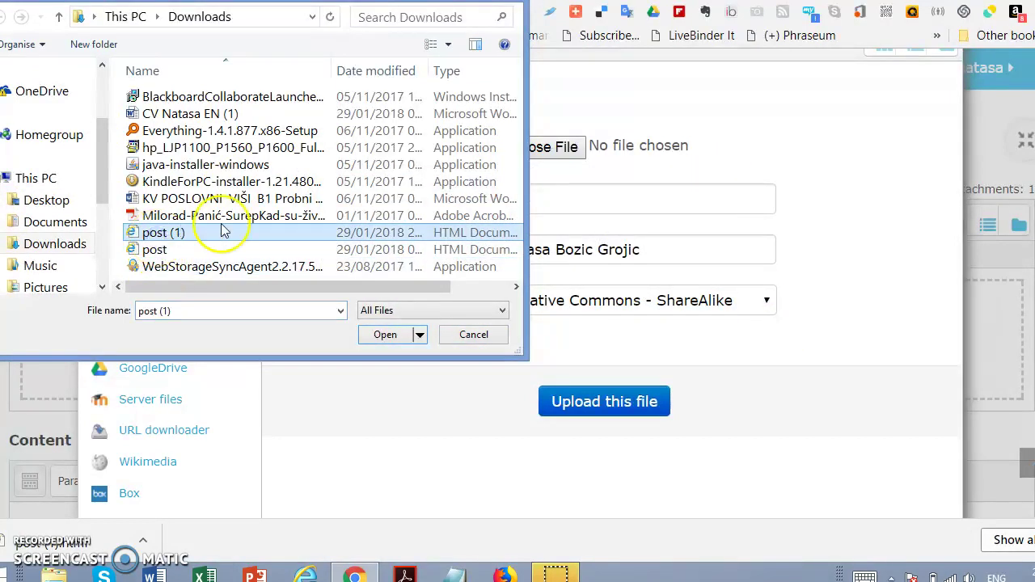
click(385, 334)
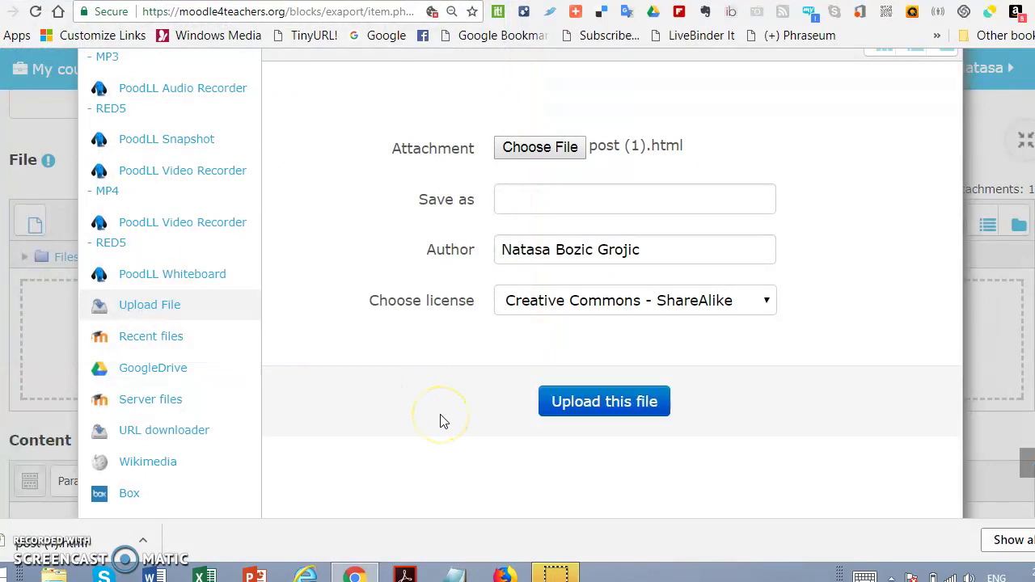
click(582, 416)
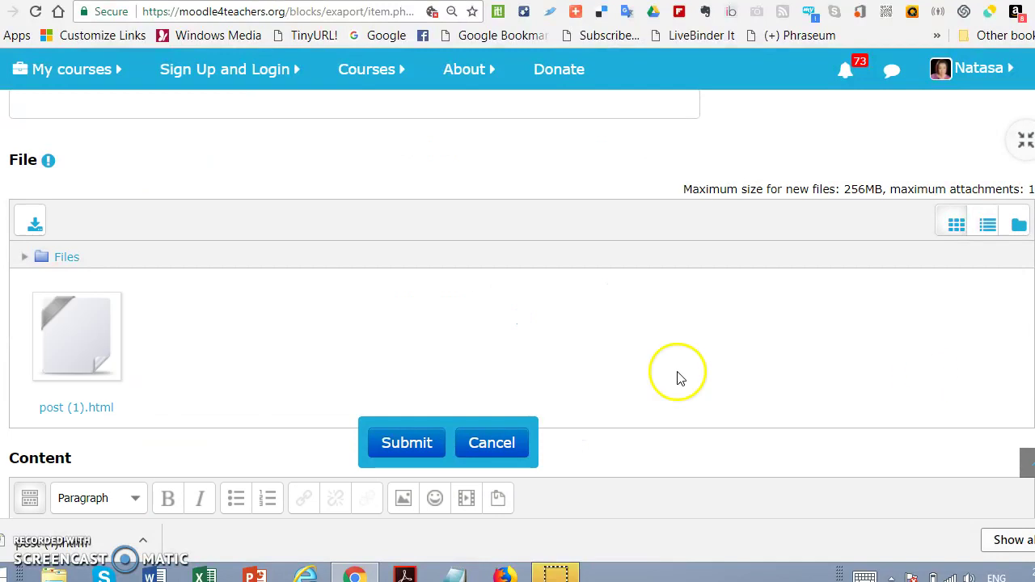
click(422, 453)
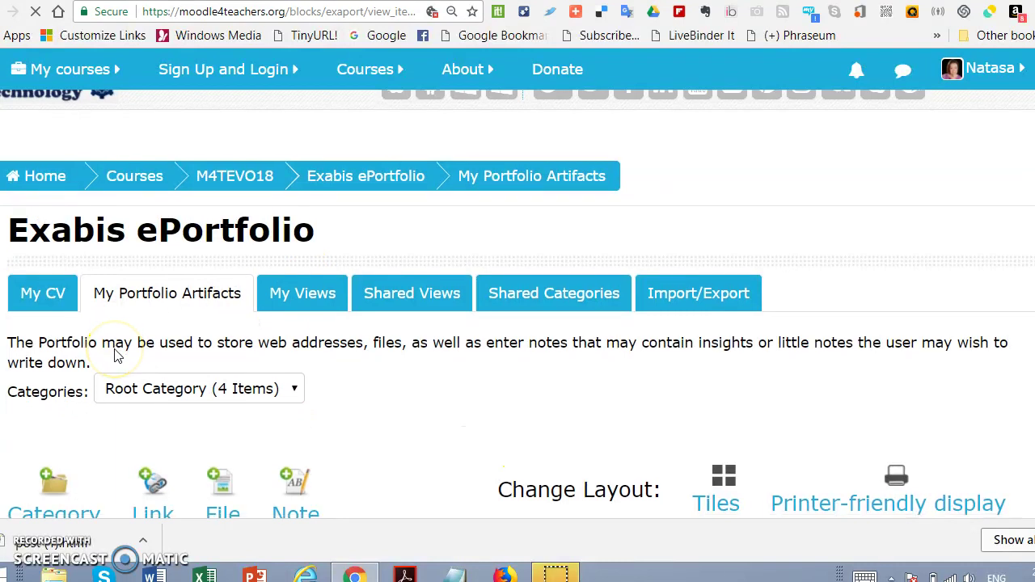
- Open the newly added Effective Course Design file artifact in Root Category for editing
scroll(117, 356, down, 3)
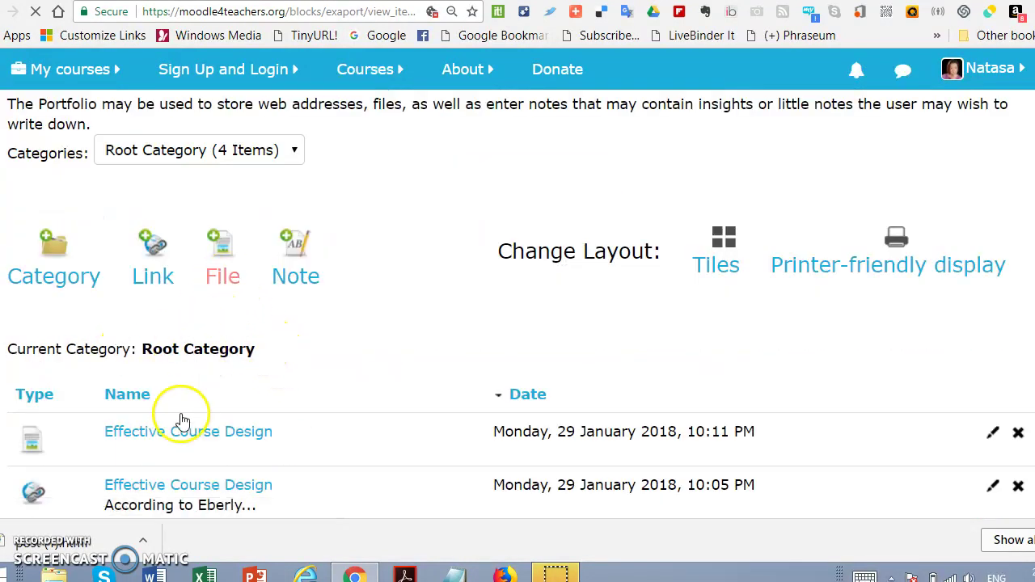
scroll(293, 378, down, 1)
scroll(293, 378, down, 1)
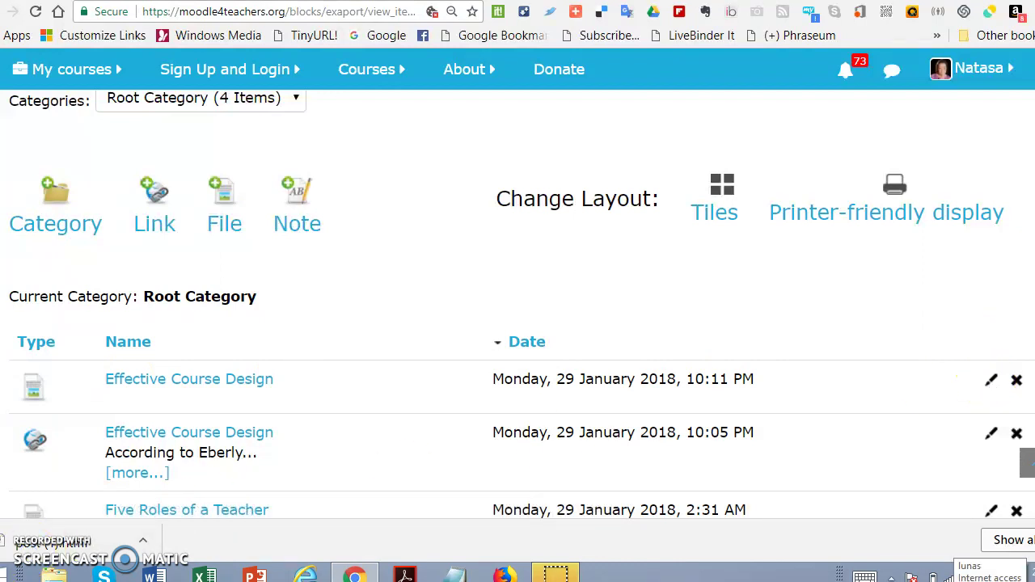
click(990, 381)
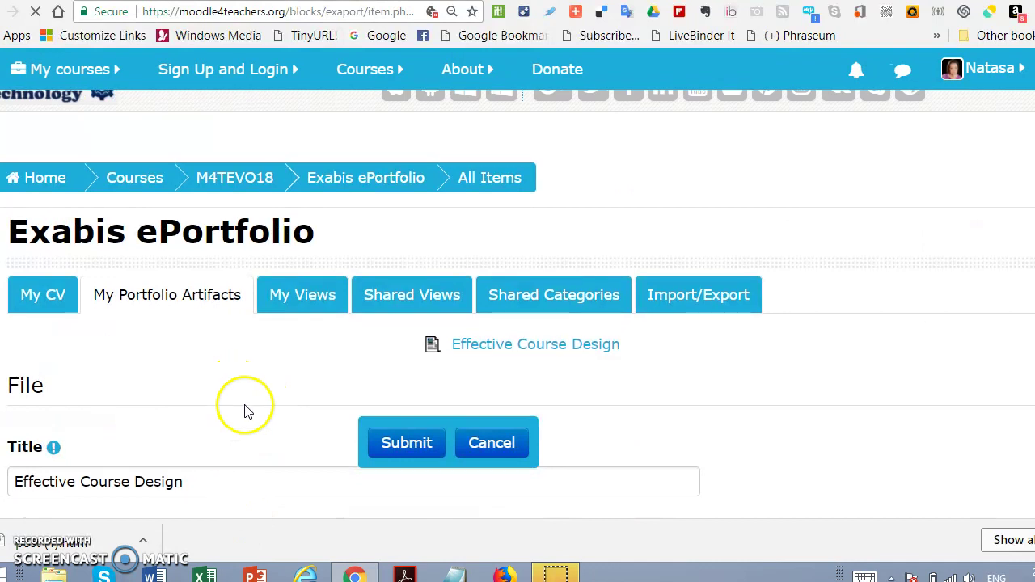
- Paste the copied course design text, beginning "According to Eberly Center", into the file artifact's Content field
scroll(243, 404, down, 4)
scroll(247, 408, down, 1)
scroll(225, 403, down, 1)
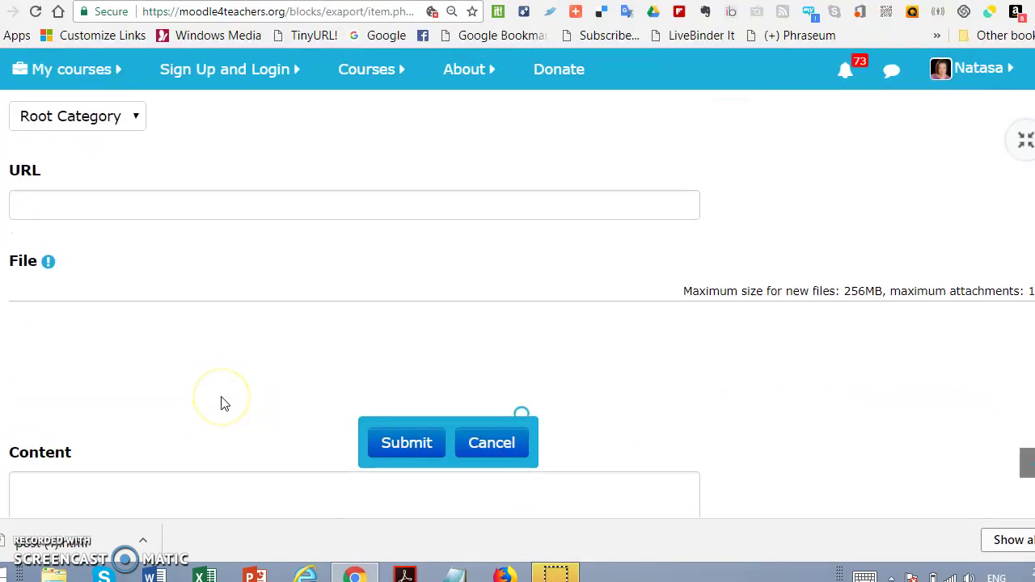
scroll(225, 403, down, 3)
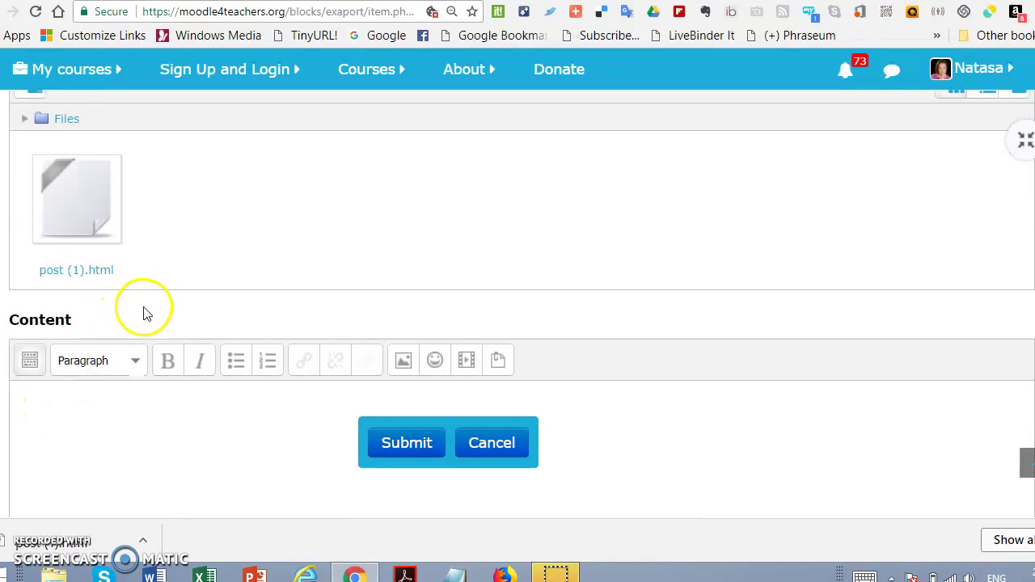
scroll(144, 314, up, 5)
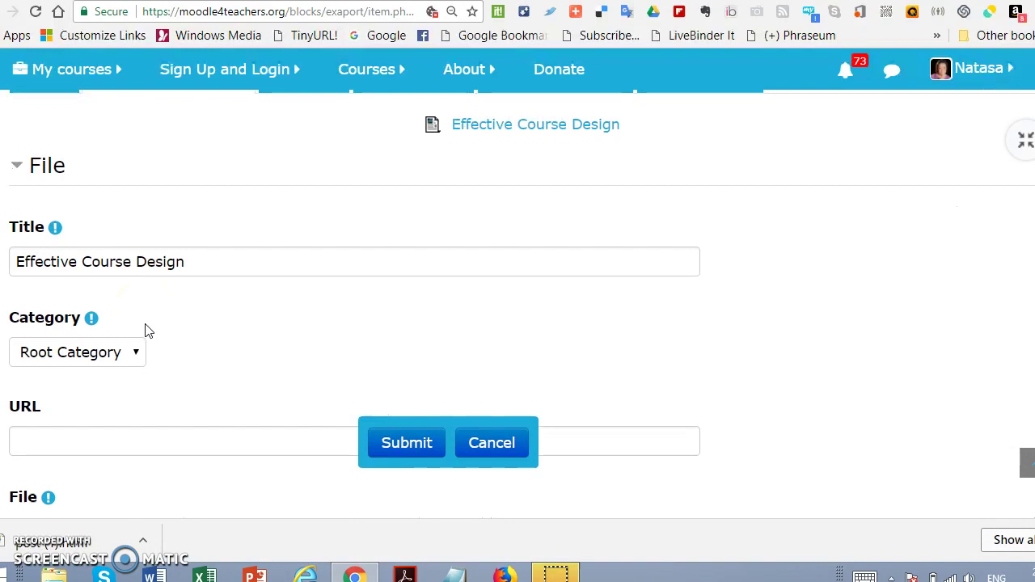
scroll(143, 330, down, 6)
click(54, 416)
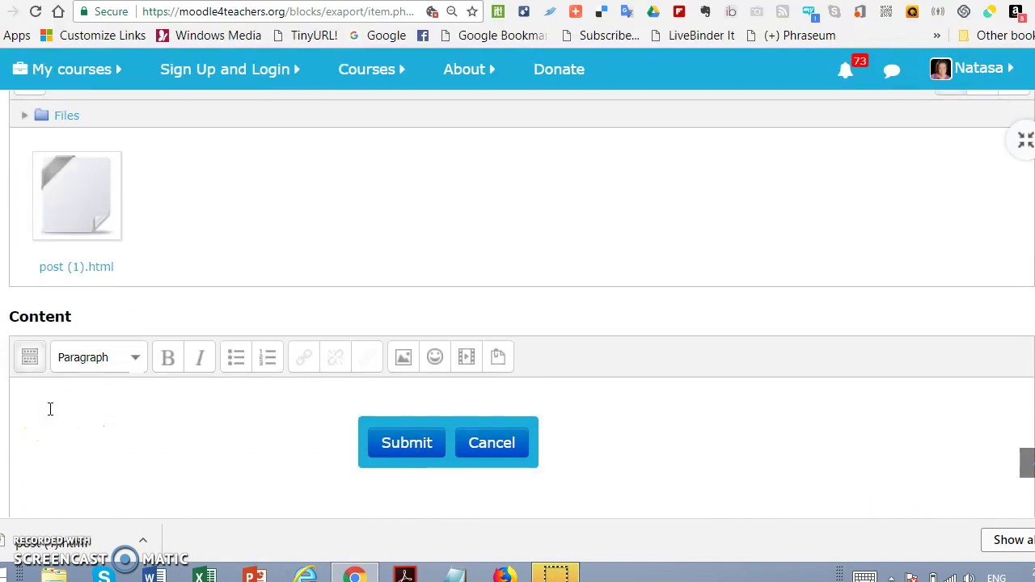
key(ctrl+v)
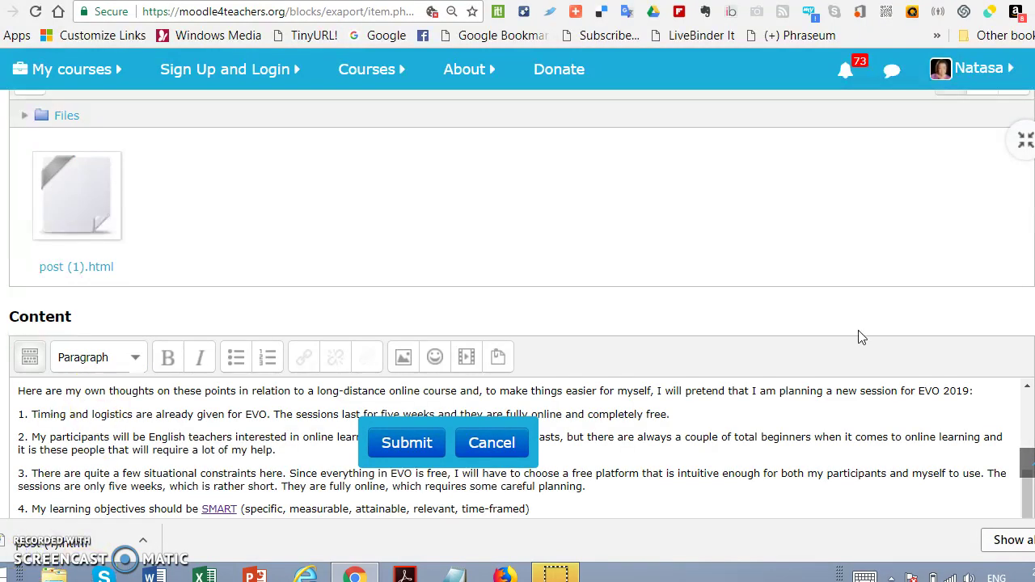
click(131, 407)
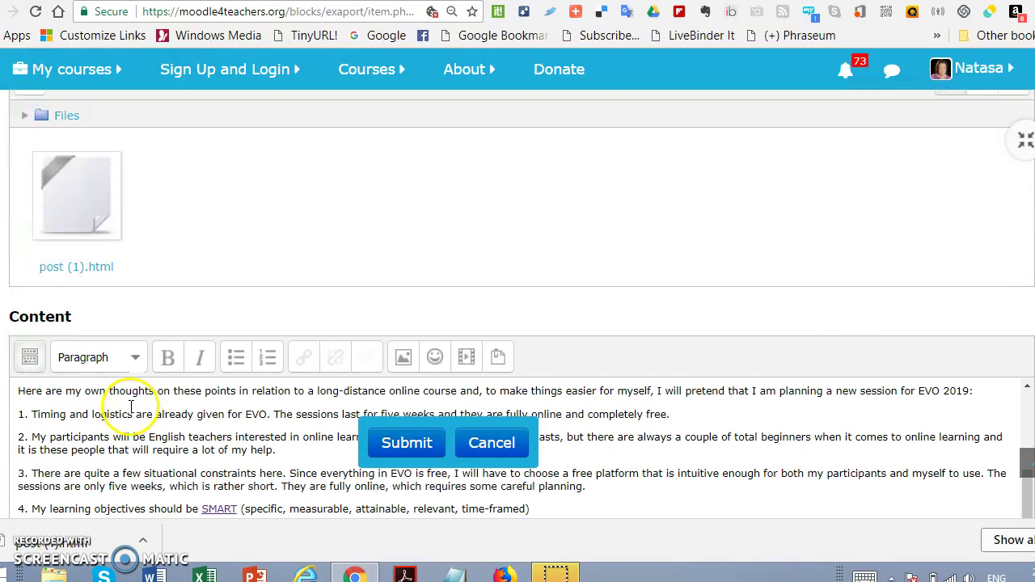
scroll(131, 407, down, 3)
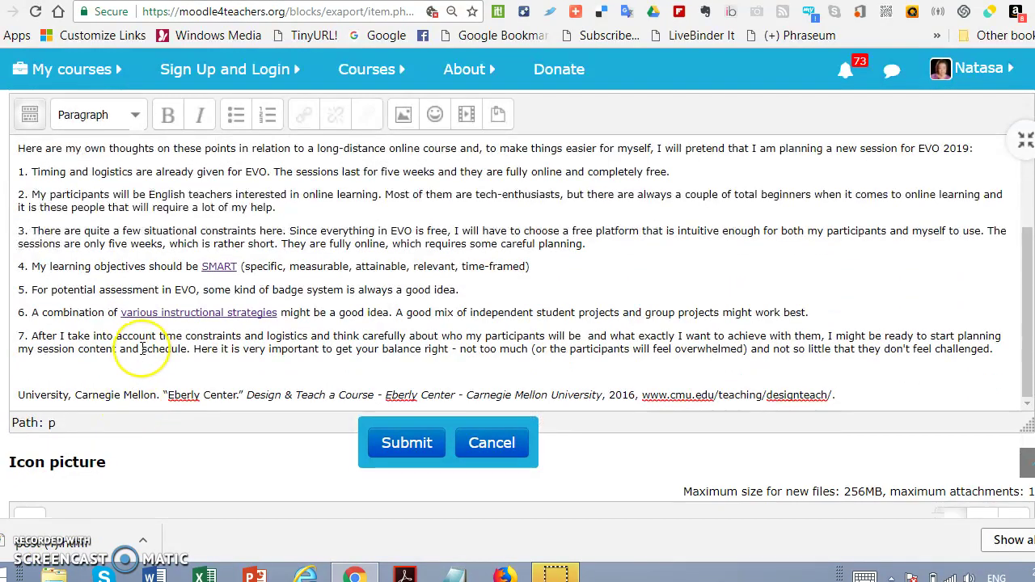
scroll(142, 348, up, 6)
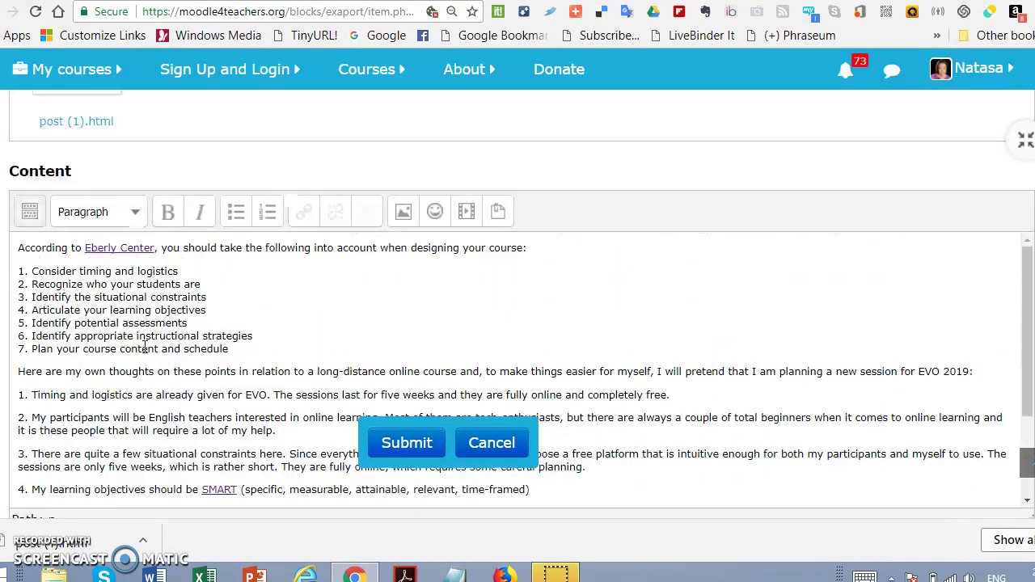
scroll(144, 348, up, 5)
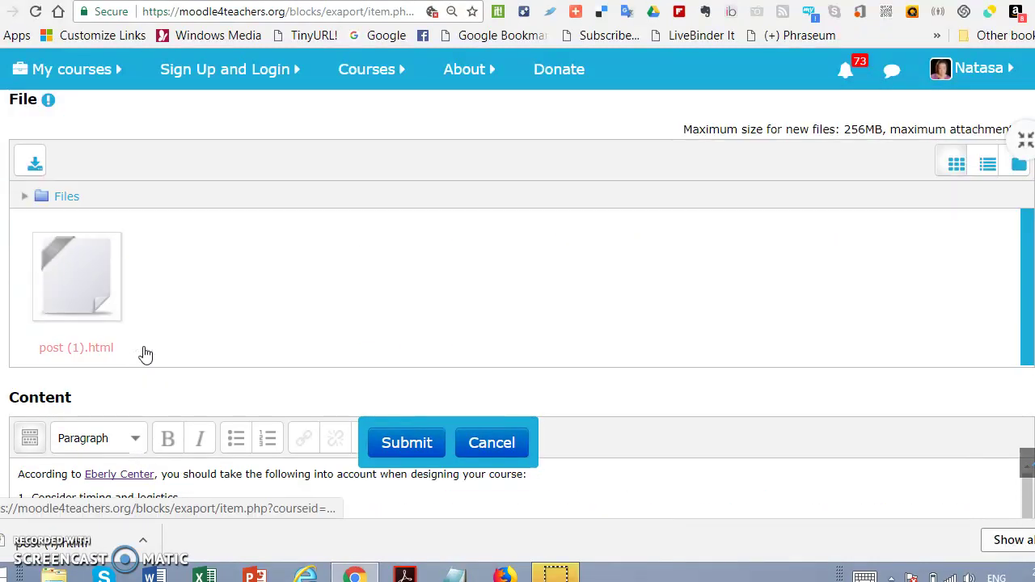
scroll(145, 353, up, 3)
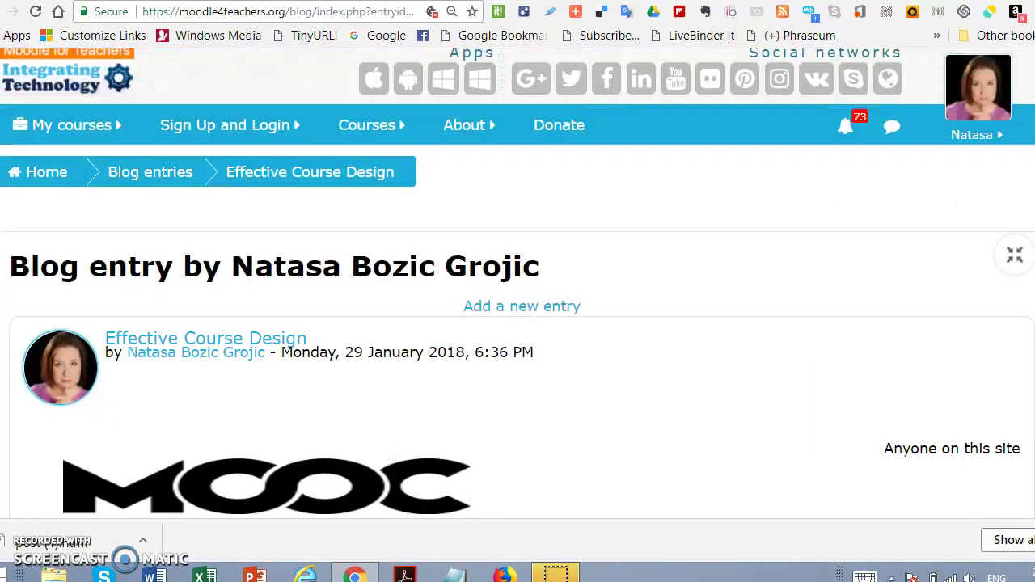
click(419, 11)
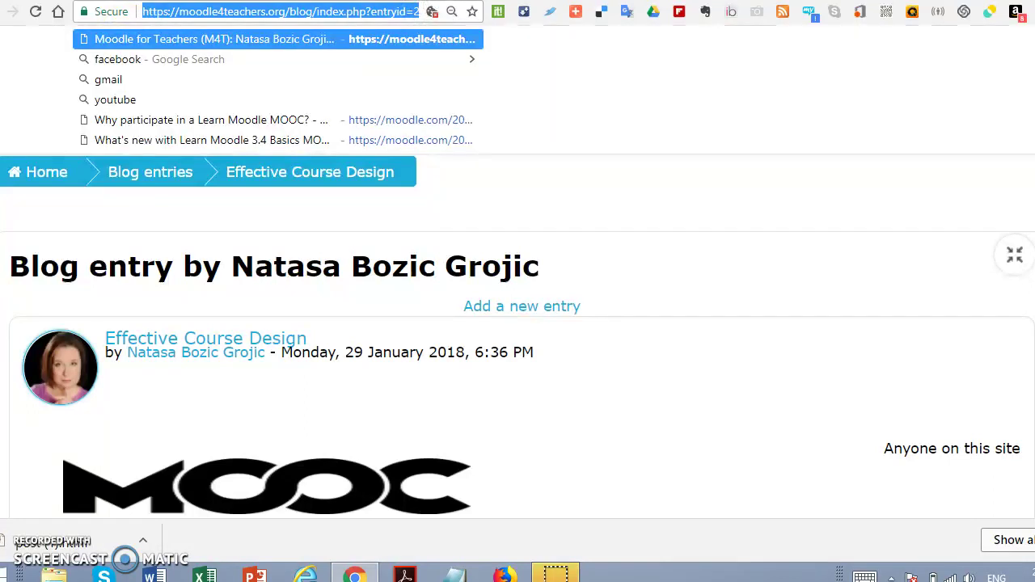
key(alt+Left)
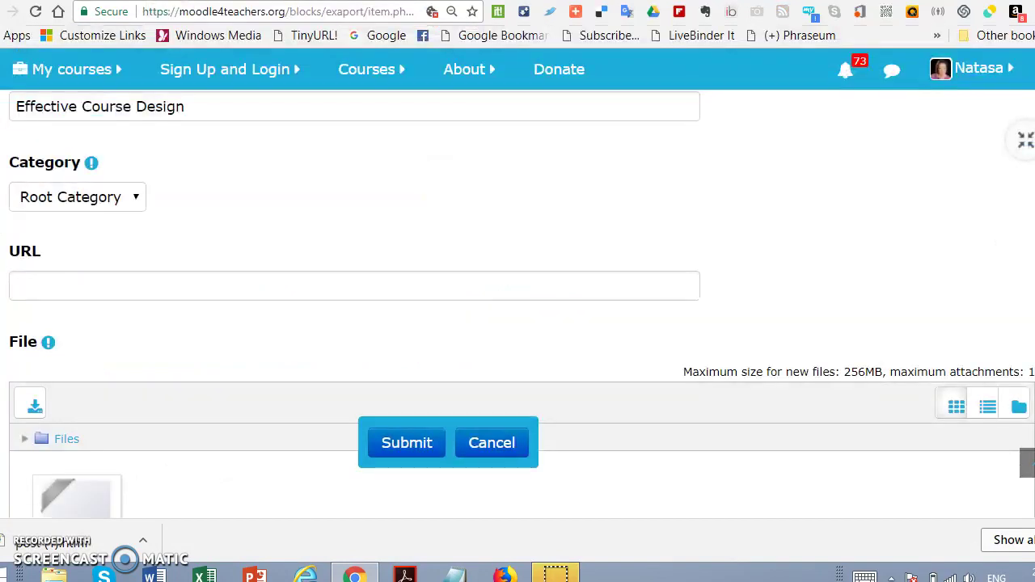
click(48, 292)
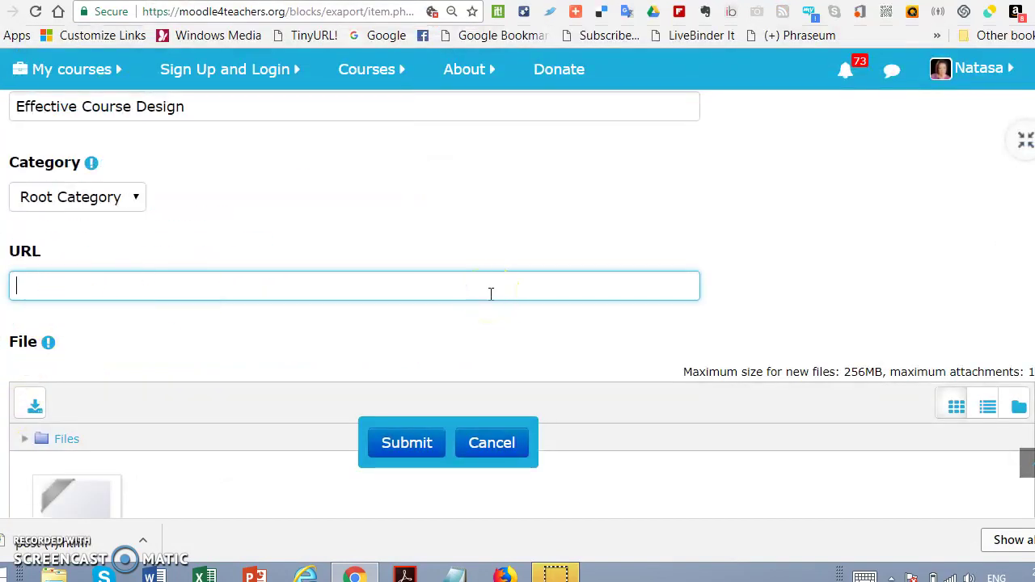
text(https://moodle4teachers.org/blog/index.php?entryid=23562)
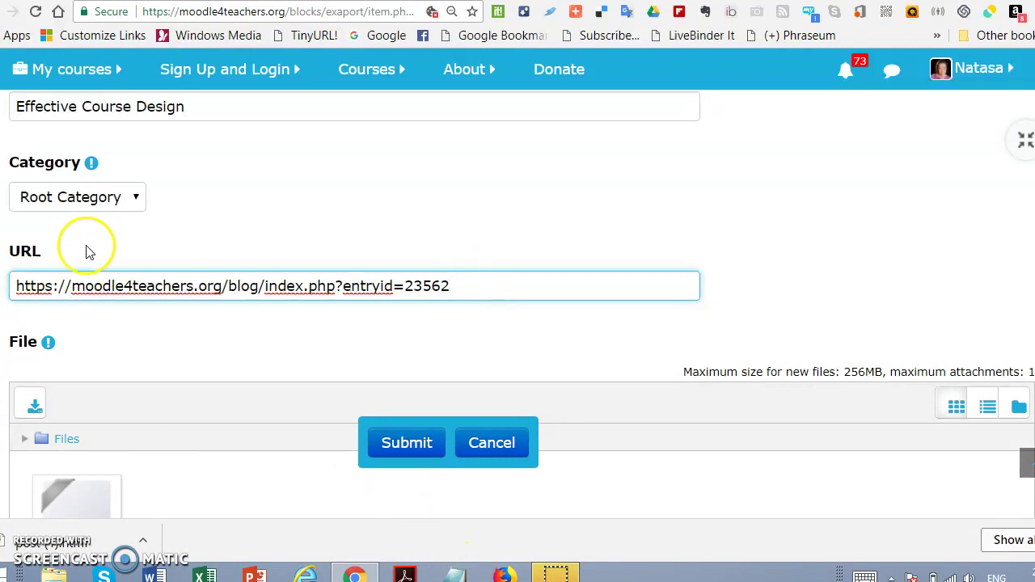
- Check the artifact's URL, attached file and content, and submit the edited artifact
scroll(146, 201, down, 3)
scroll(147, 201, up, 2)
scroll(154, 208, up, 1)
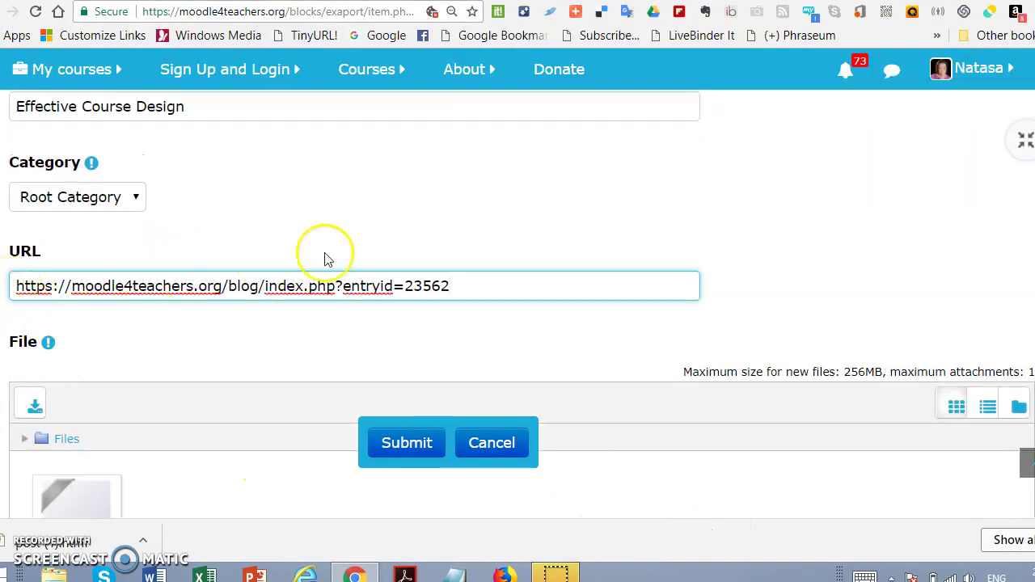
scroll(223, 275, down, 1)
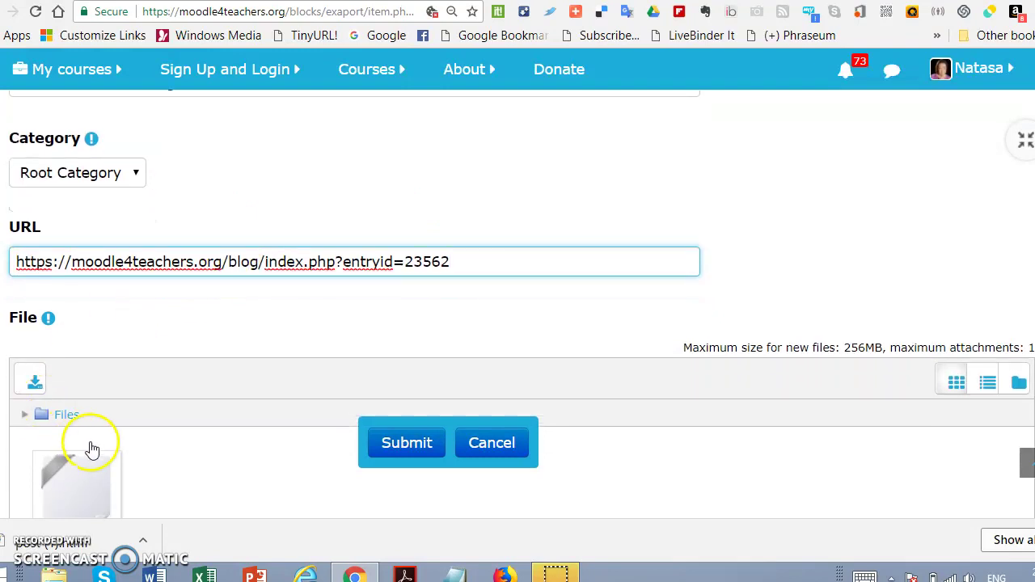
scroll(94, 451, down, 2)
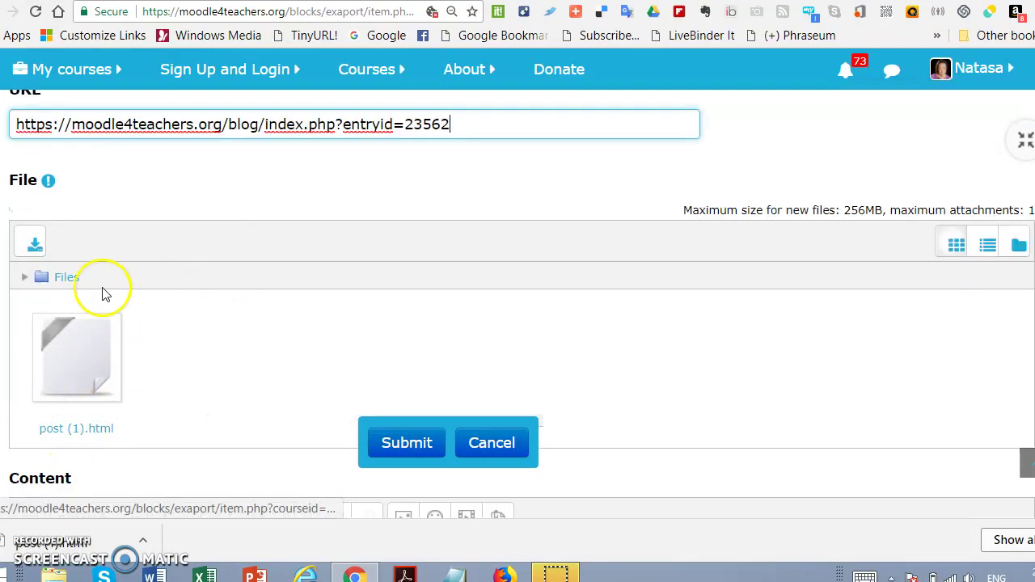
scroll(319, 330, down, 1)
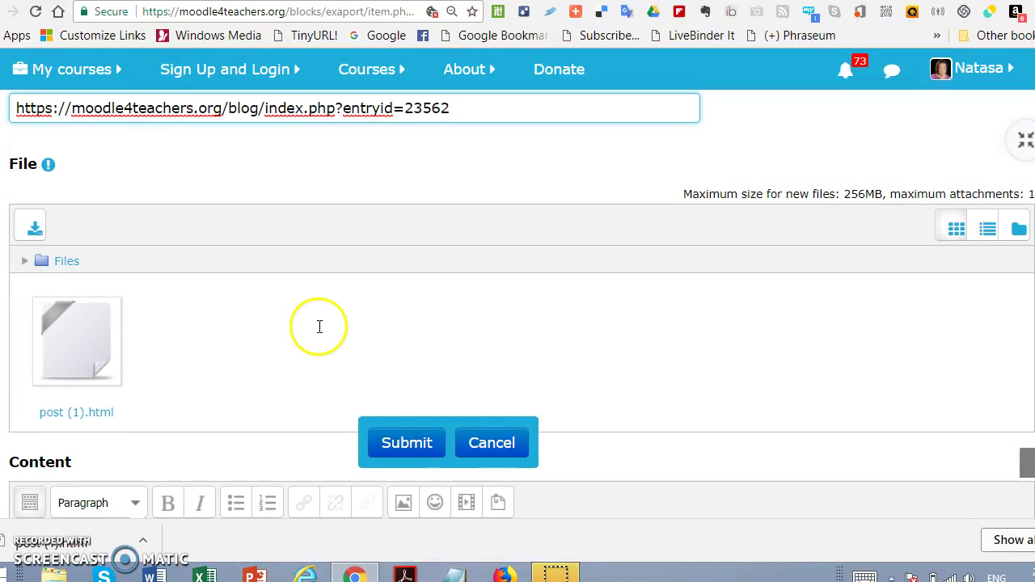
scroll(319, 327, down, 5)
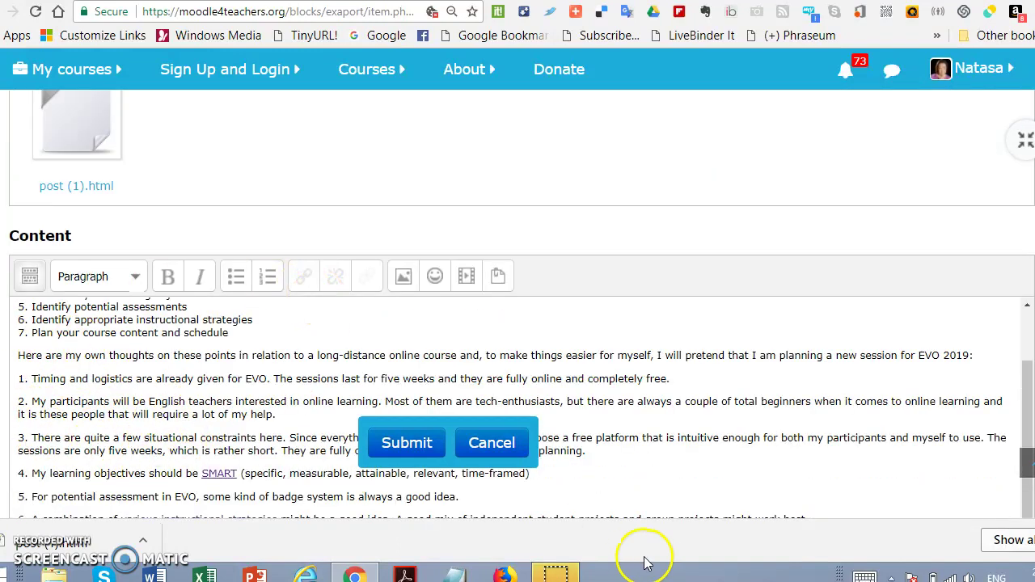
click(406, 443)
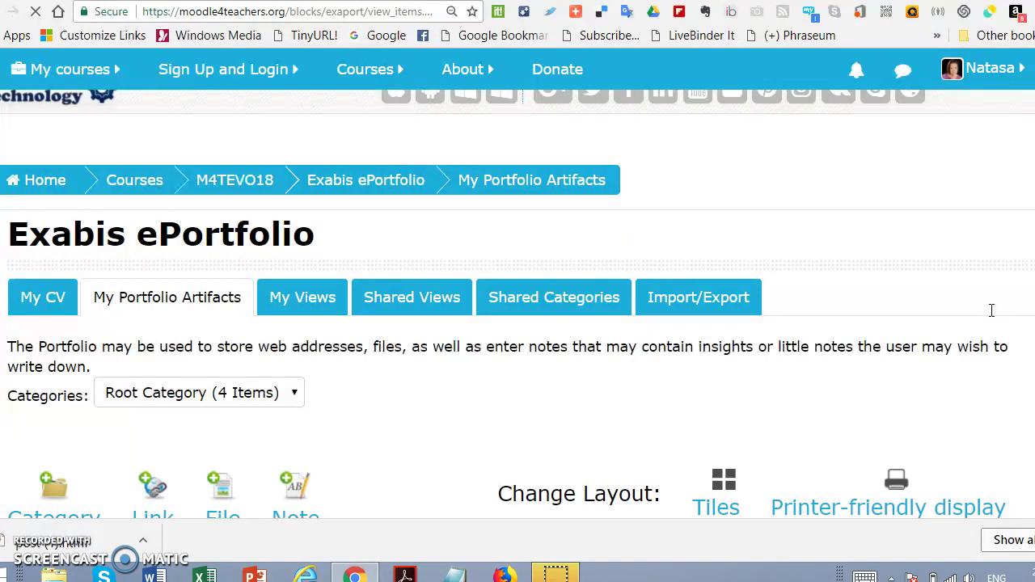
- Open the saved Effective Course Design file artifact and examine its file link, blog URL, text and comment section
scroll(358, 370, down, 2)
scroll(358, 368, down, 1)
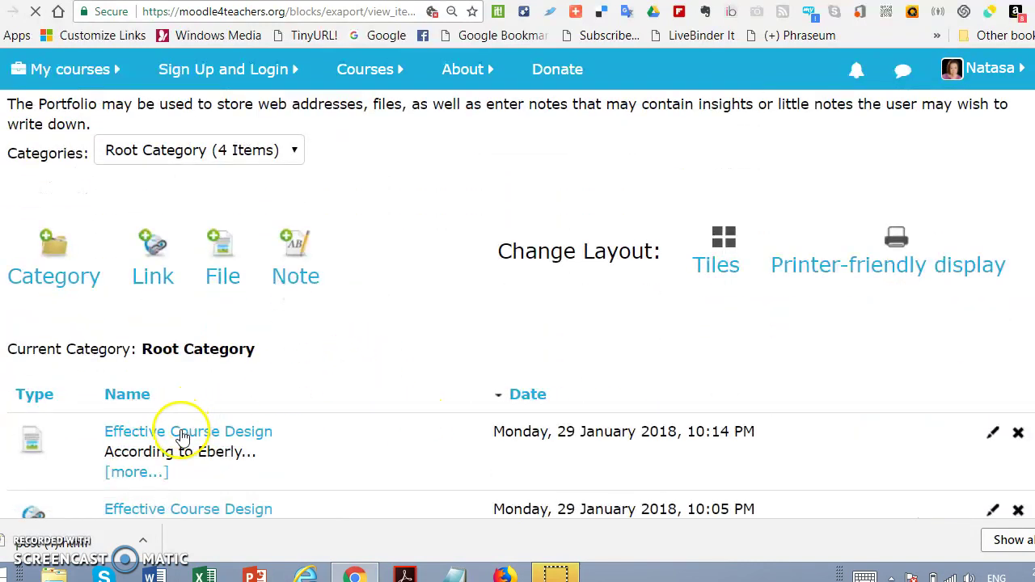
click(182, 437)
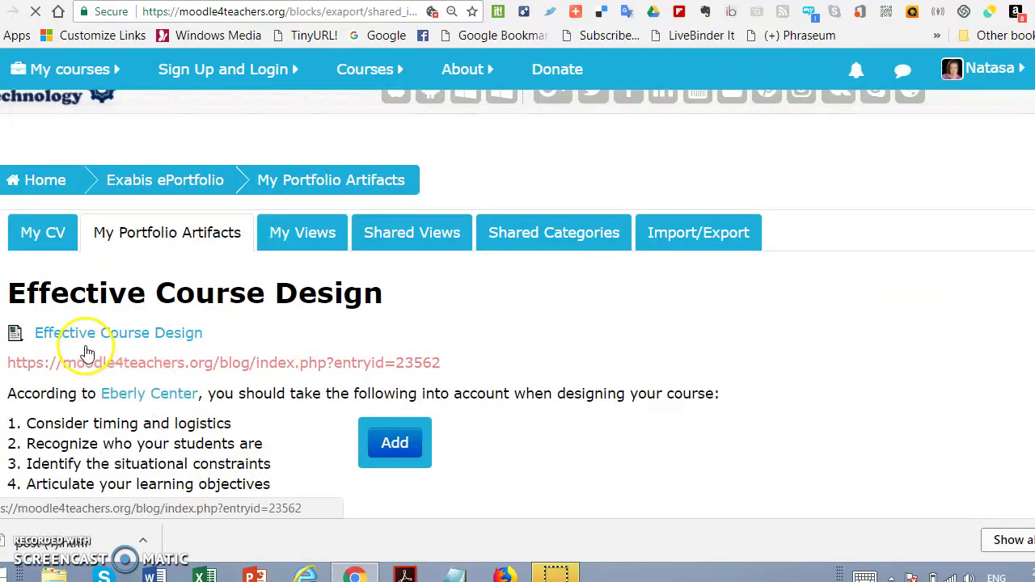
click(63, 334)
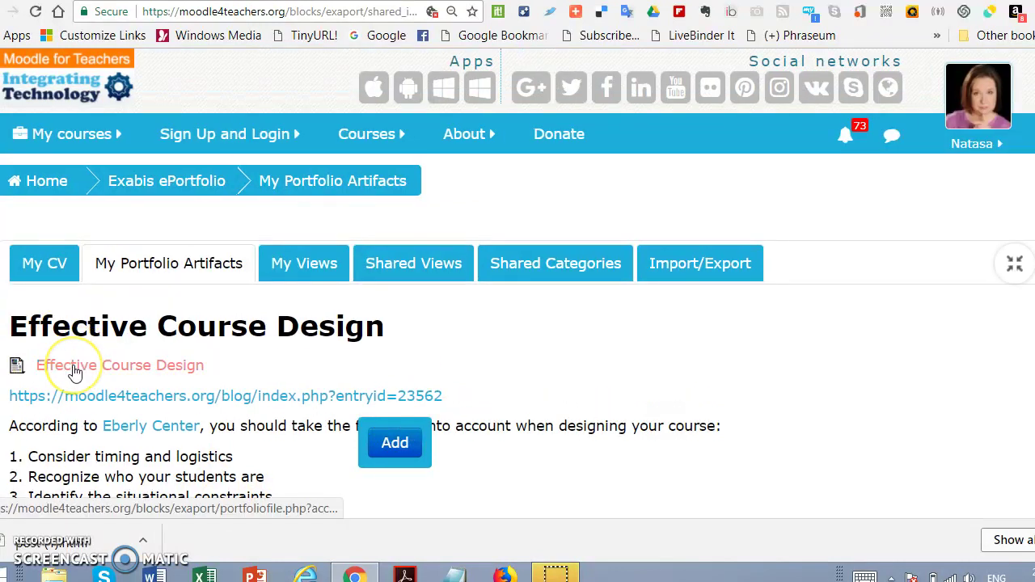
click(76, 397)
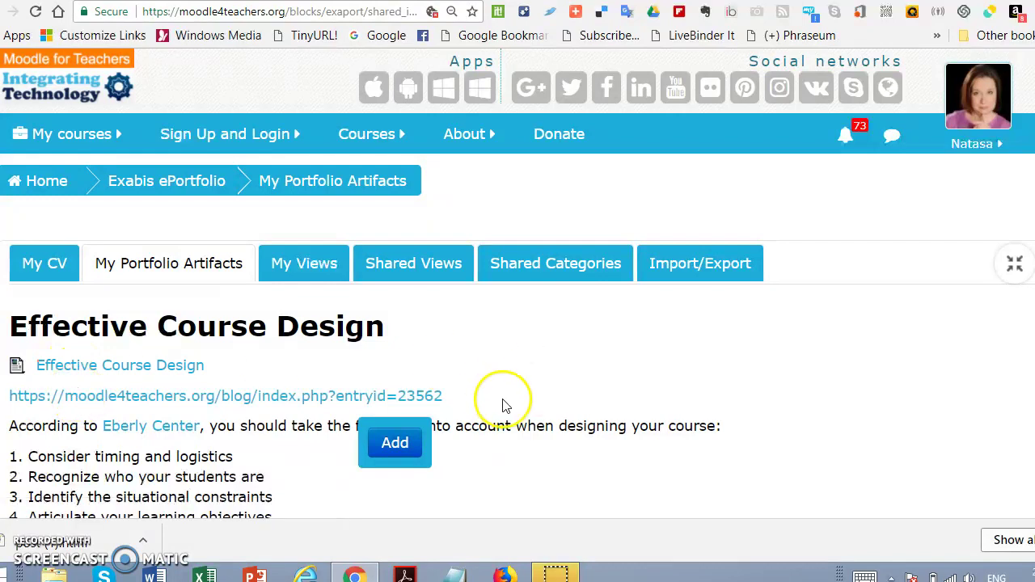
scroll(503, 400, down, 3)
scroll(503, 399, down, 5)
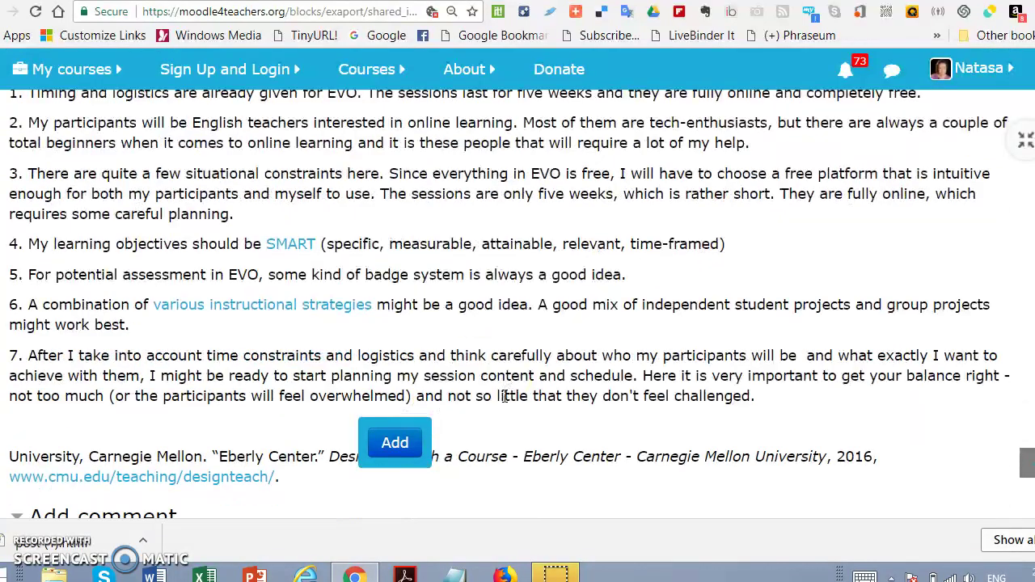
scroll(503, 396, down, 2)
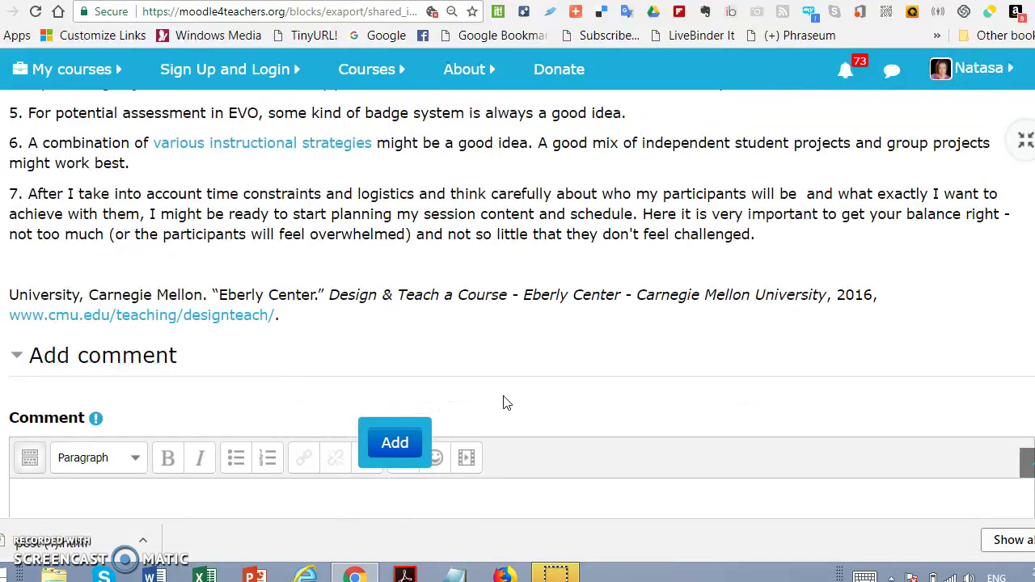
scroll(503, 403, down, 2)
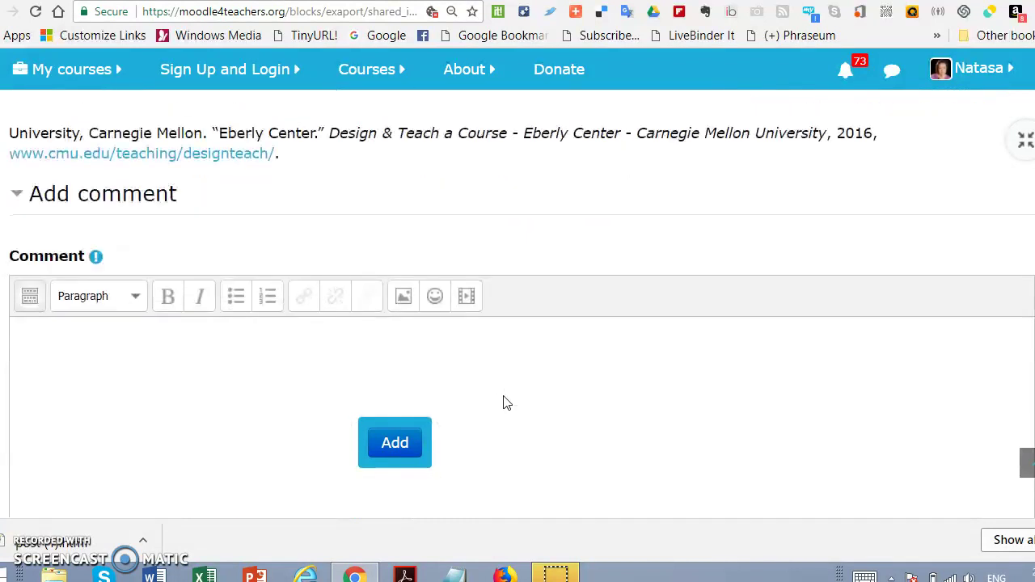
scroll(503, 395, up, 9)
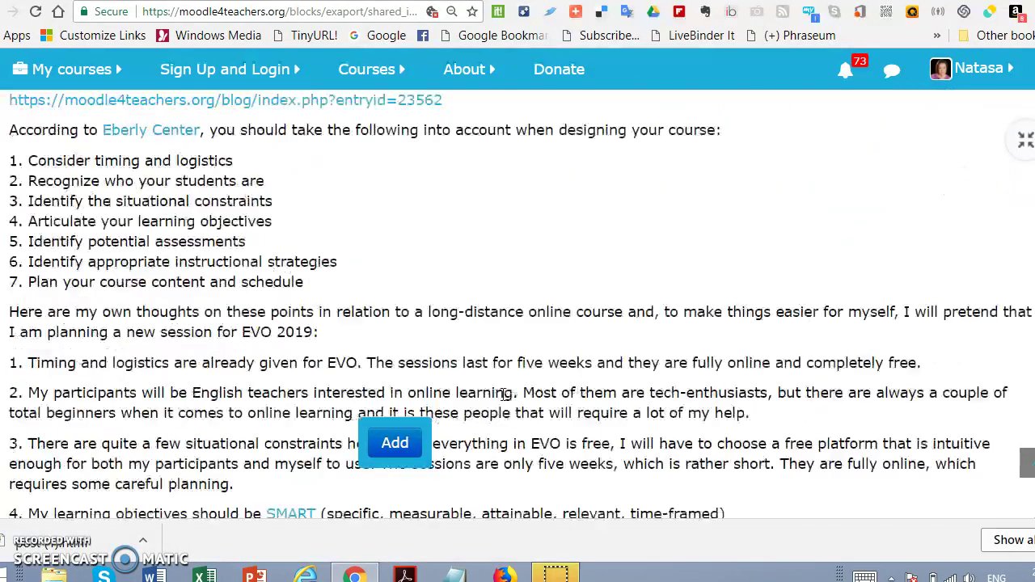